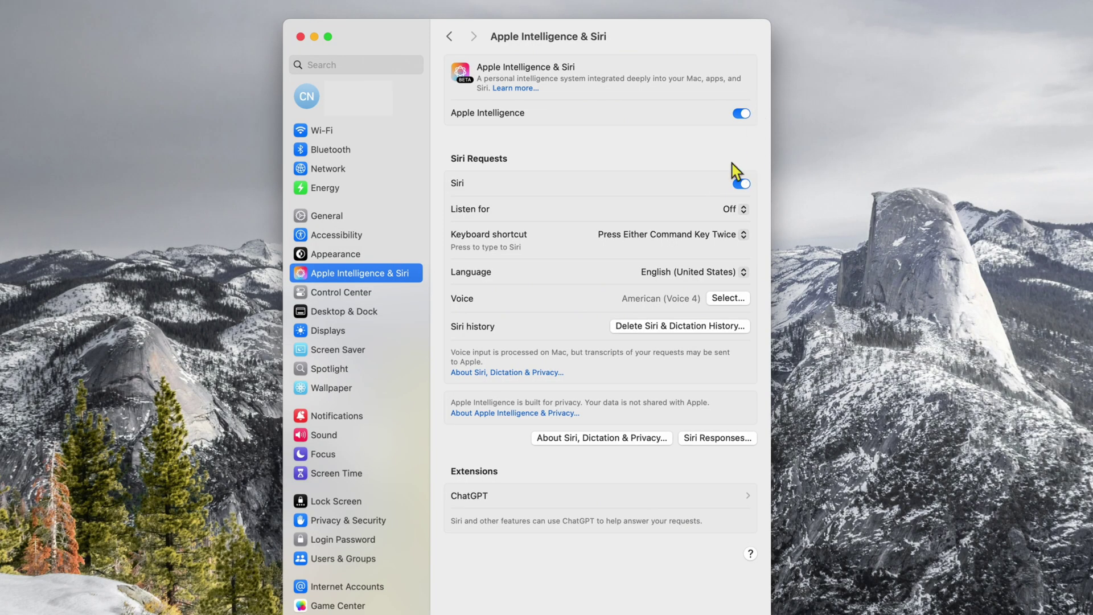
Open the ChatGPT extension settings under Apple Intelligence & Siri
{"action": "left_click", "coordinate": [742, 500]}
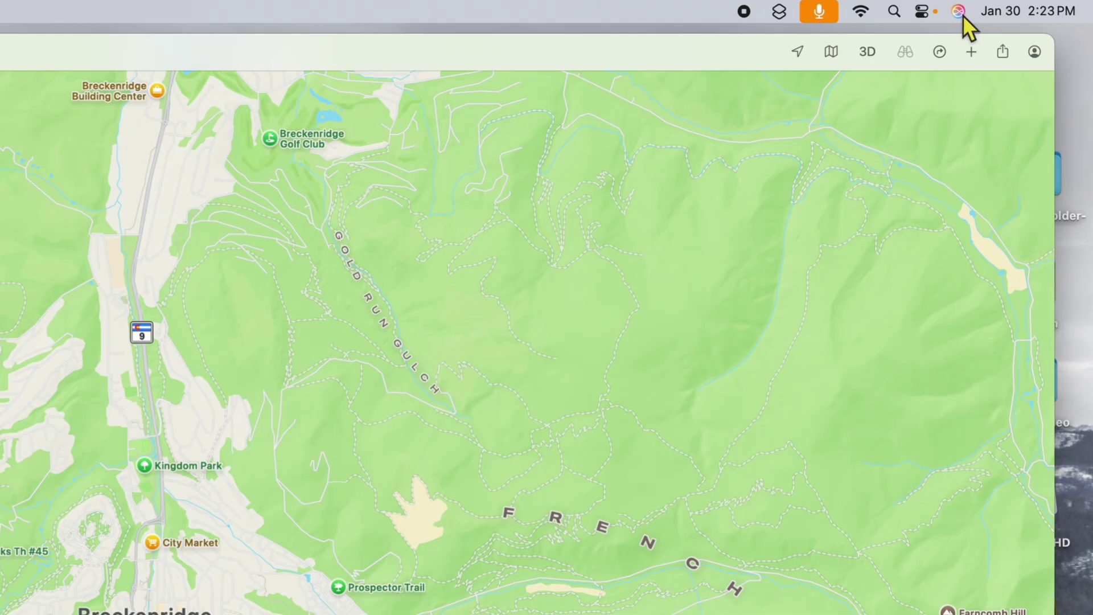
Ask Siri 'what is the population of the town visible on my screen' and share the screenshot with ChatGPT
{"action": "left_click", "coordinate": [963, 15]}
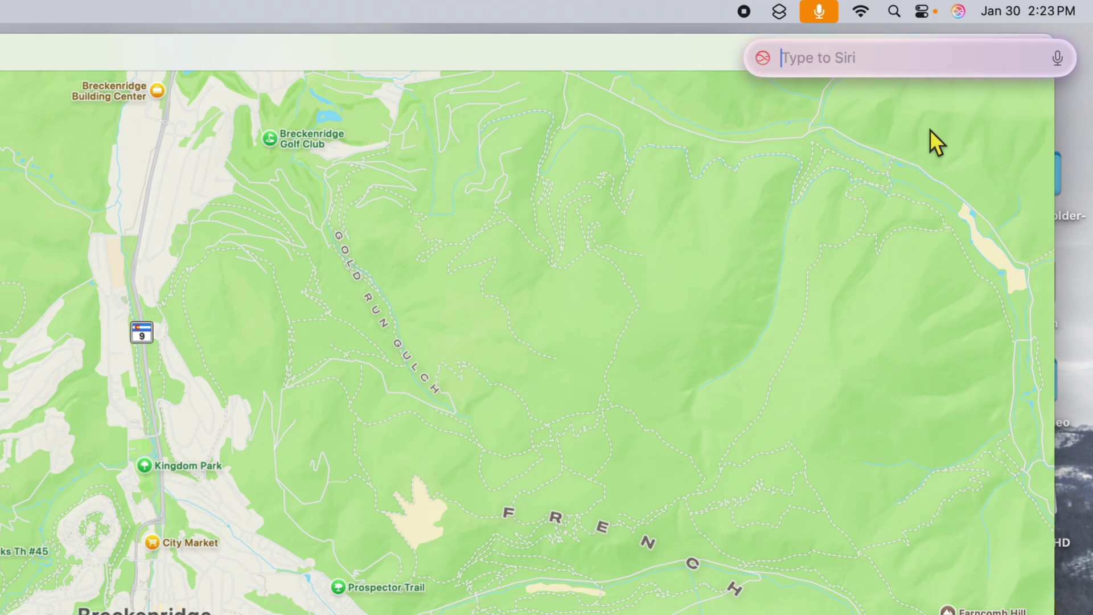
{"action": "type", "text": "wha"}
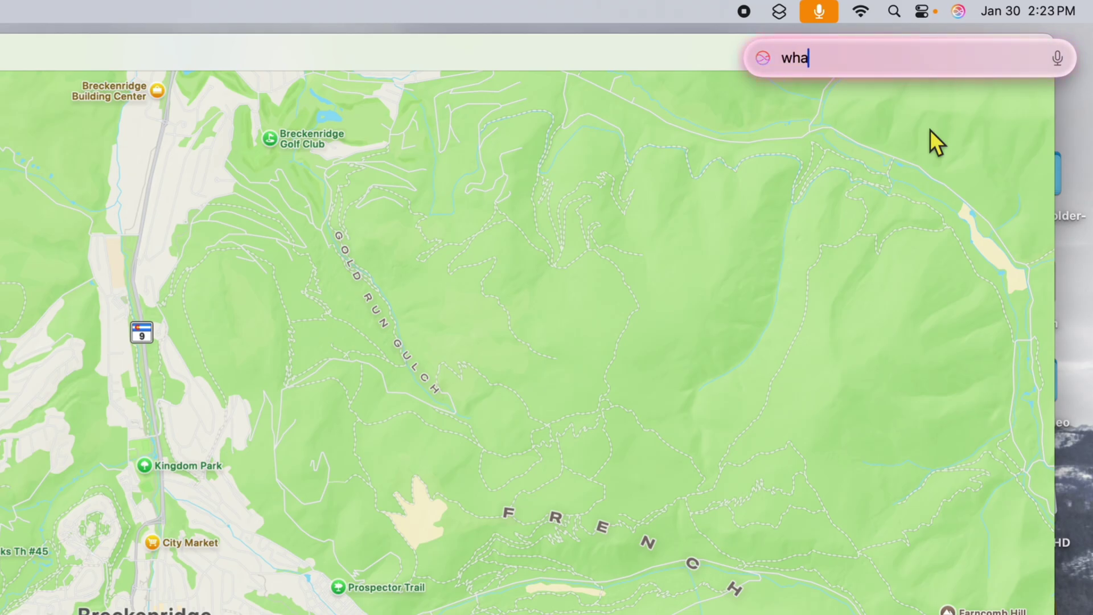
{"action": "type", "text": "t is the pop"}
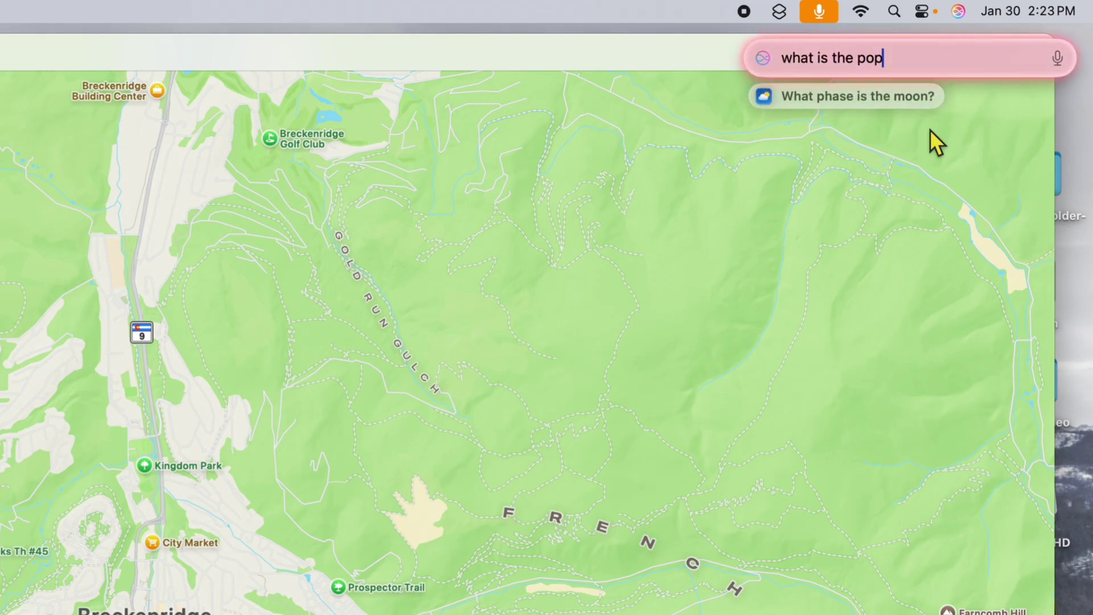
{"action": "type", "text": "ulation of the "}
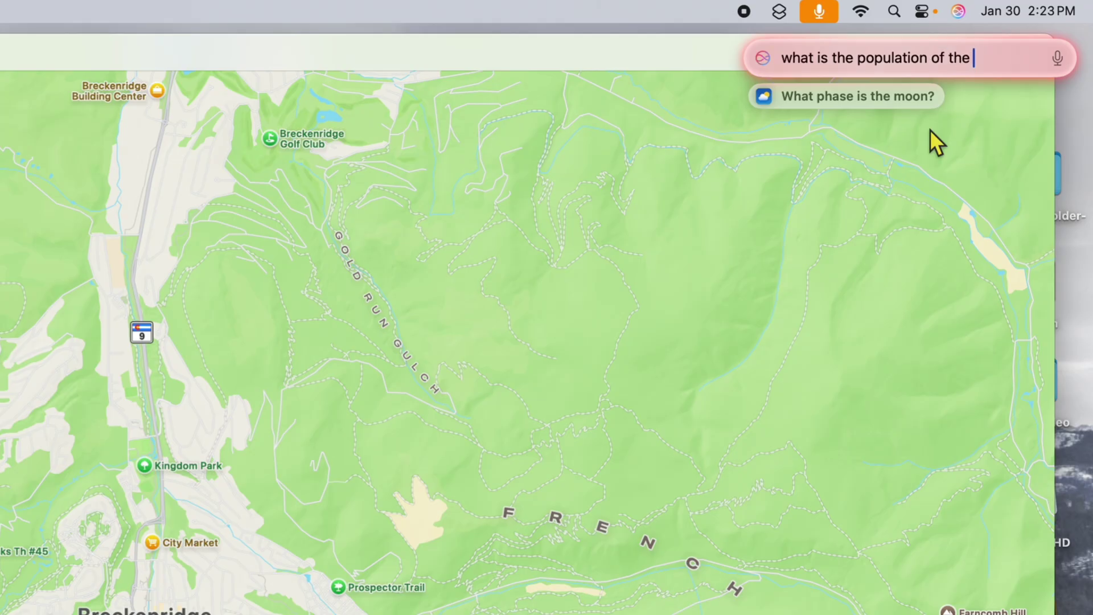
{"action": "type", "text": "town visible "}
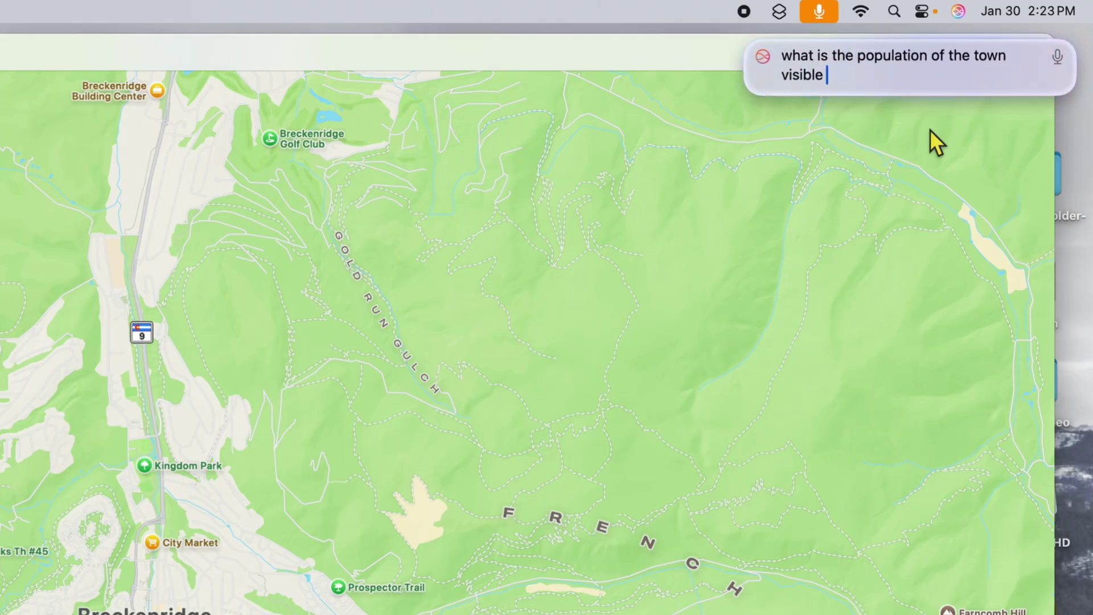
{"action": "type", "text": "on my screen"}
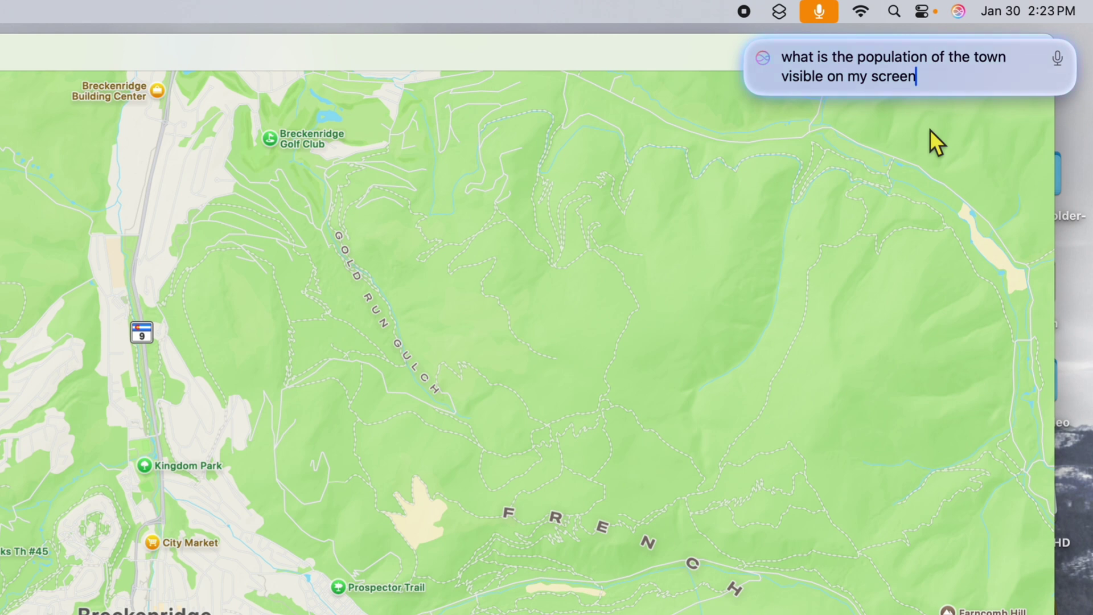
{"action": "key", "text": "Return"}
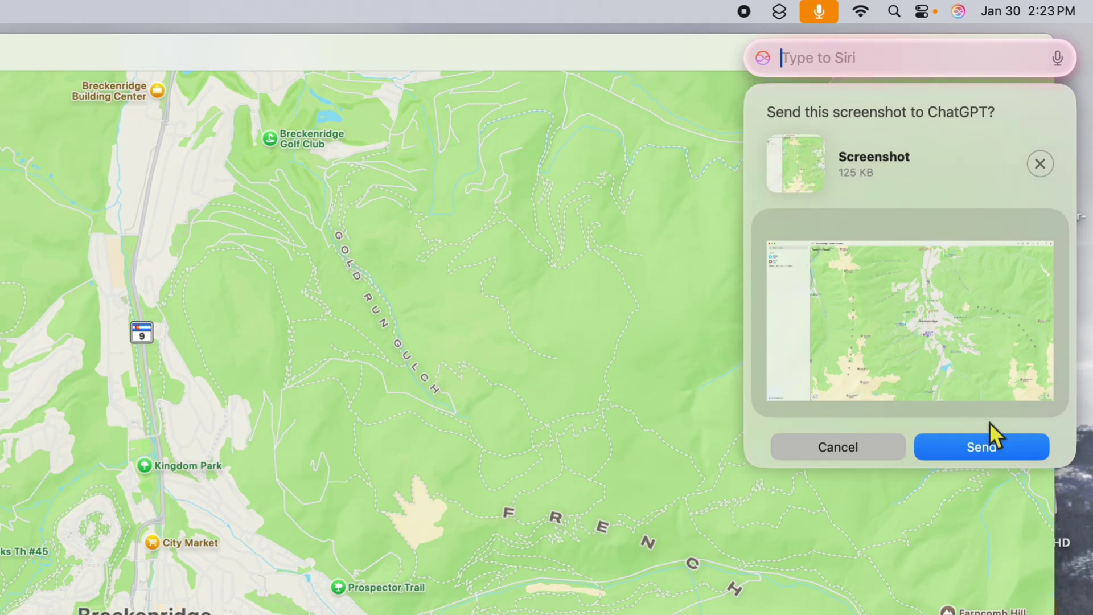
{"action": "left_click", "coordinate": [989, 453]}
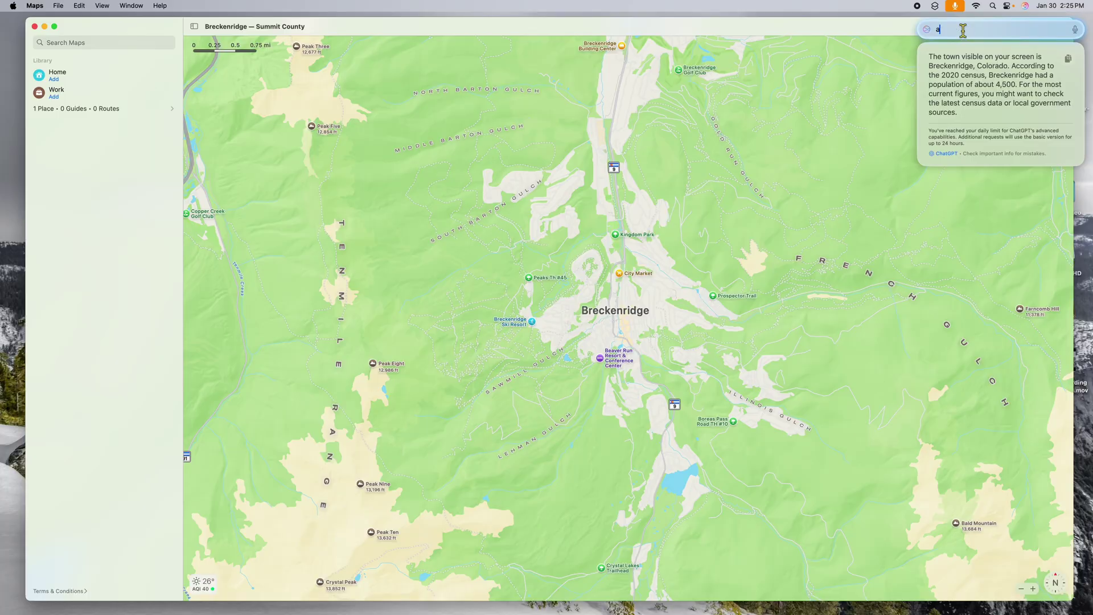
Ask ChatGPT for campsites around this town, then for the websites of these campsites
{"action": "type", "text": "mp"}
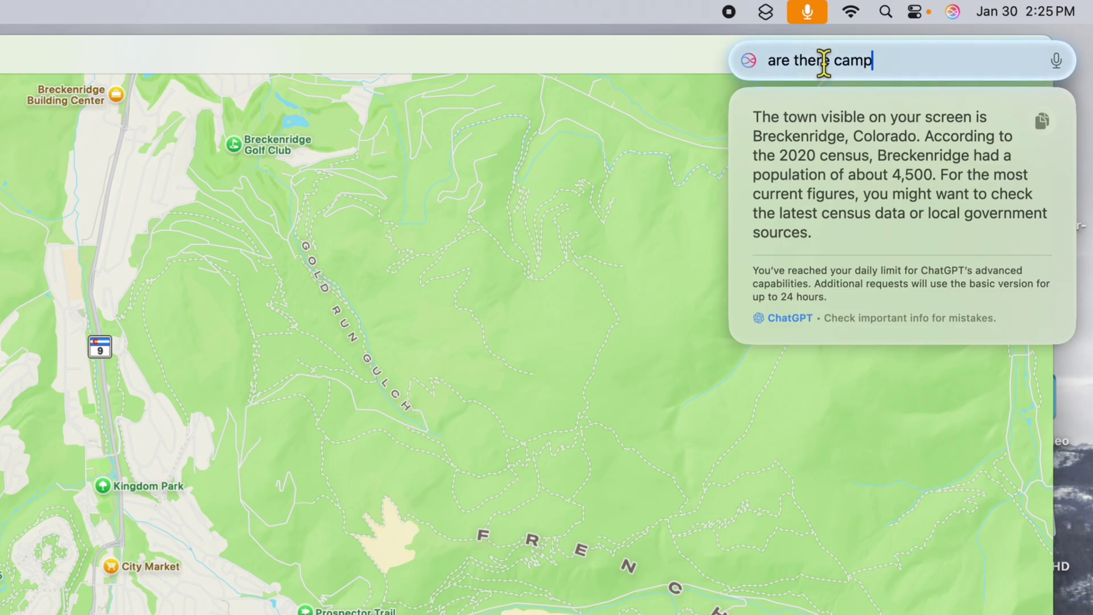
{"action": "type", "text": "sites around this town"}
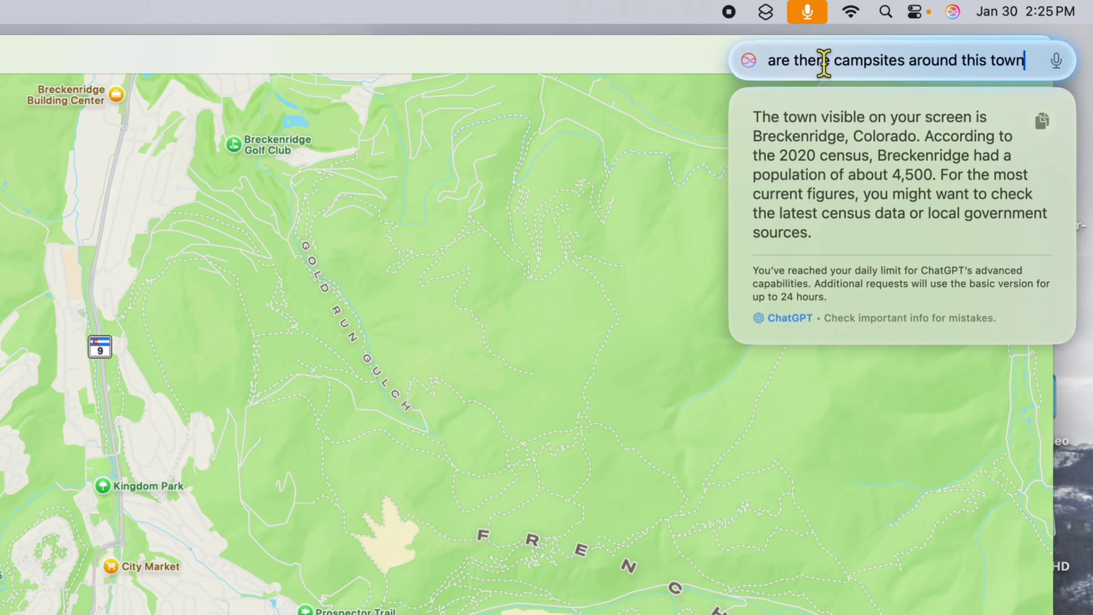
{"action": "key", "text": "Return"}
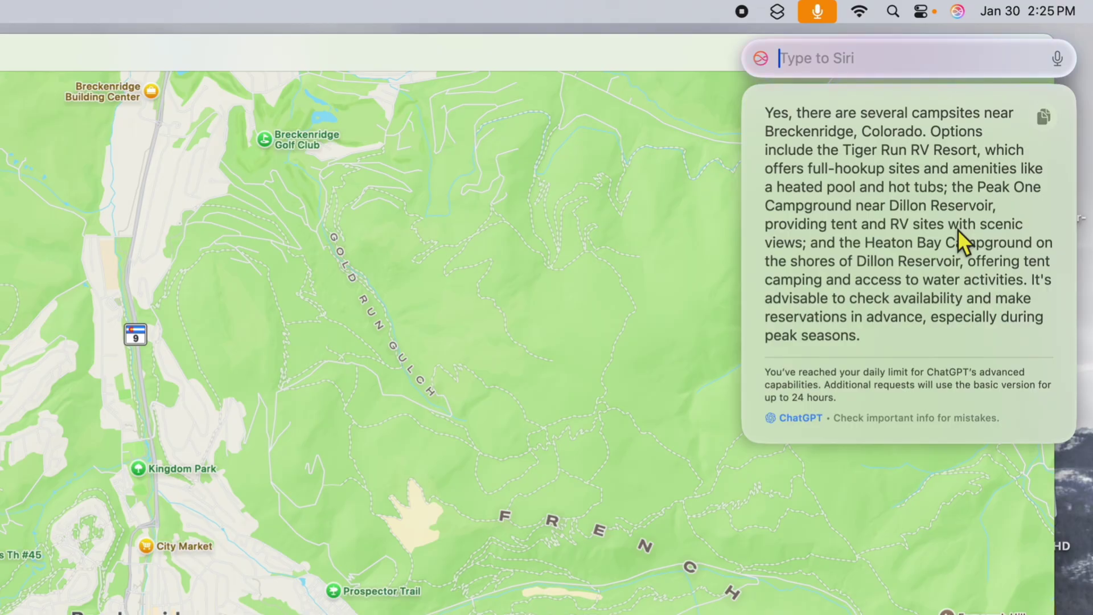
{"action": "type", "text": "can you provide "}
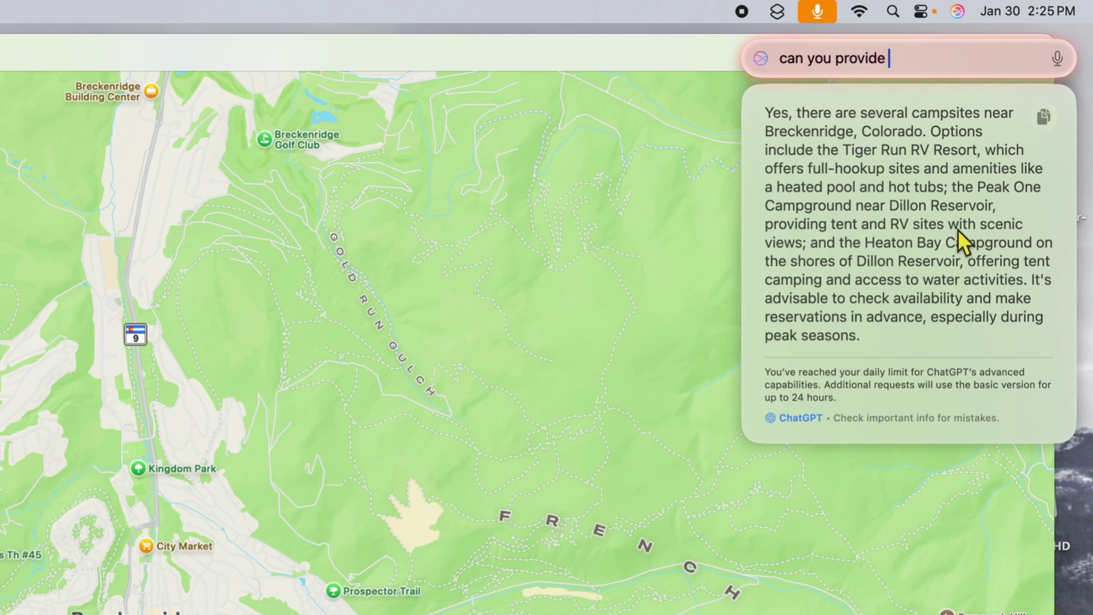
{"action": "type", "text": "the website"}
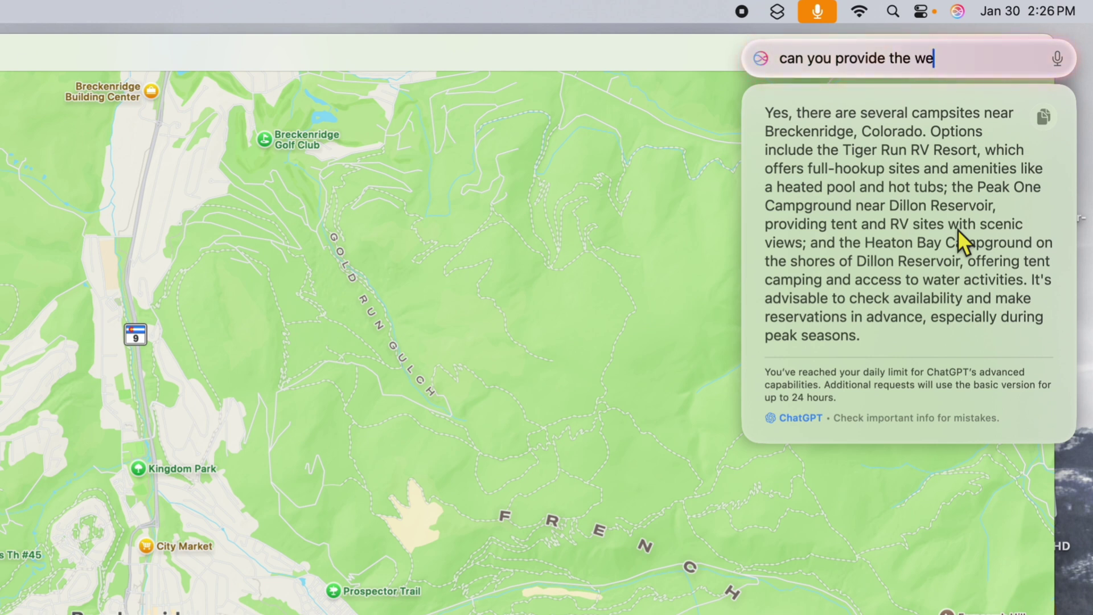
{"action": "key", "text": "BackSpace"}
{"action": "type", "text": "s fo"}
{"action": "key", "text": "BackSpace"}
{"action": "key", "text": "BackSpace"}
{"action": "key", "text": "BackSpace"}
{"action": "type", "text": "of these campsites"}
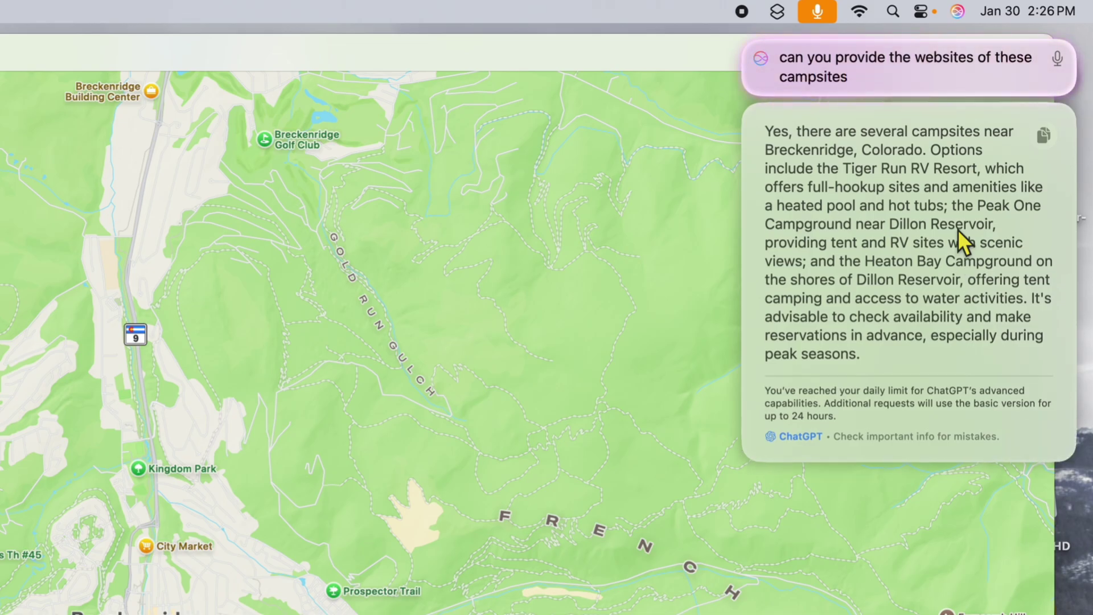
{"action": "key", "text": "Return"}
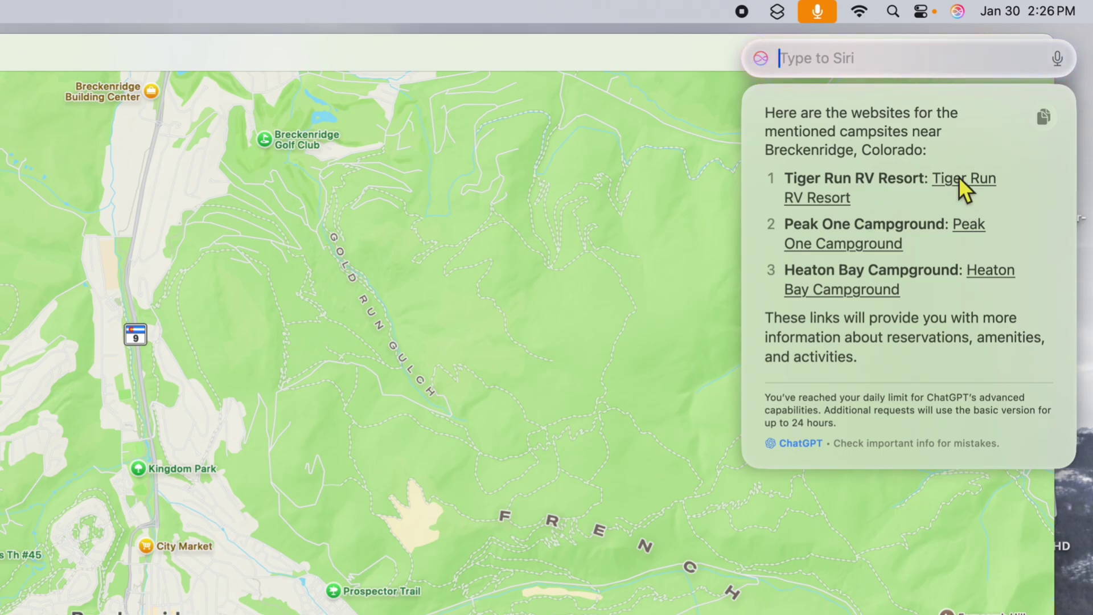
Open the Tiger Run, Peak One and Heaton Bay websites in Safari, return to Tiger Run, and hide Safari
{"action": "left_click", "coordinate": [958, 176]}
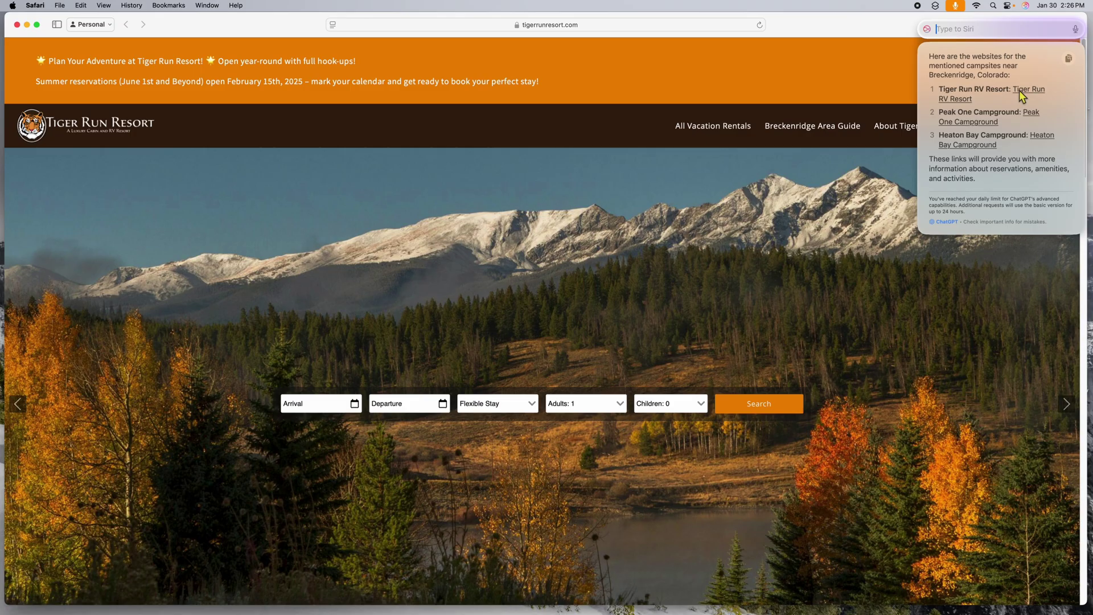
{"action": "mouse_move", "coordinate": [809, 127]}
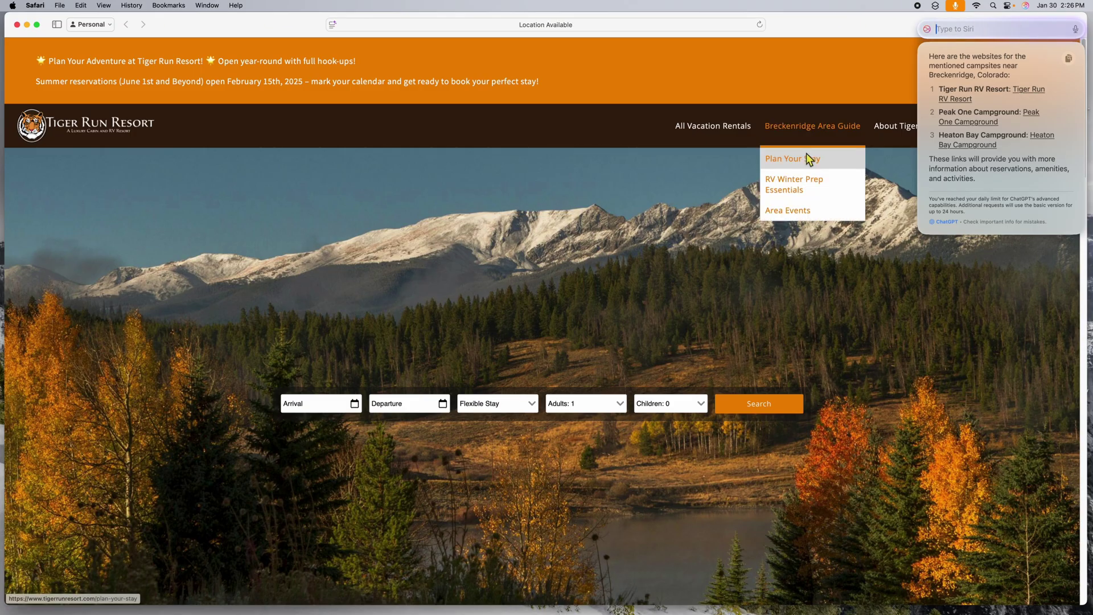
{"action": "left_click", "coordinate": [1036, 115]}
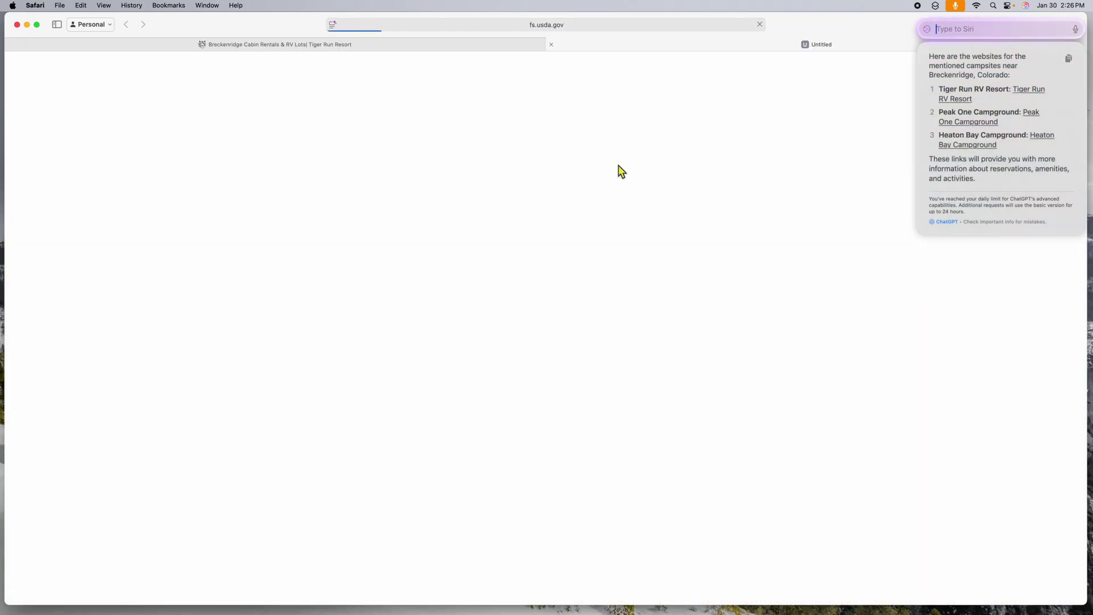
{"action": "left_click", "coordinate": [1048, 138]}
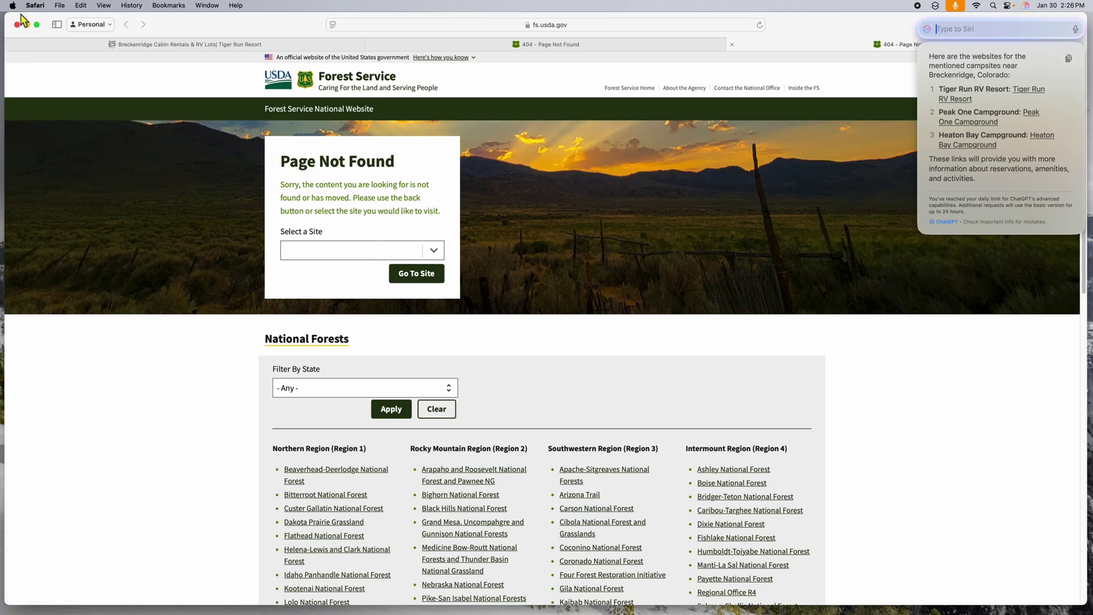
{"action": "left_click", "coordinate": [154, 42]}
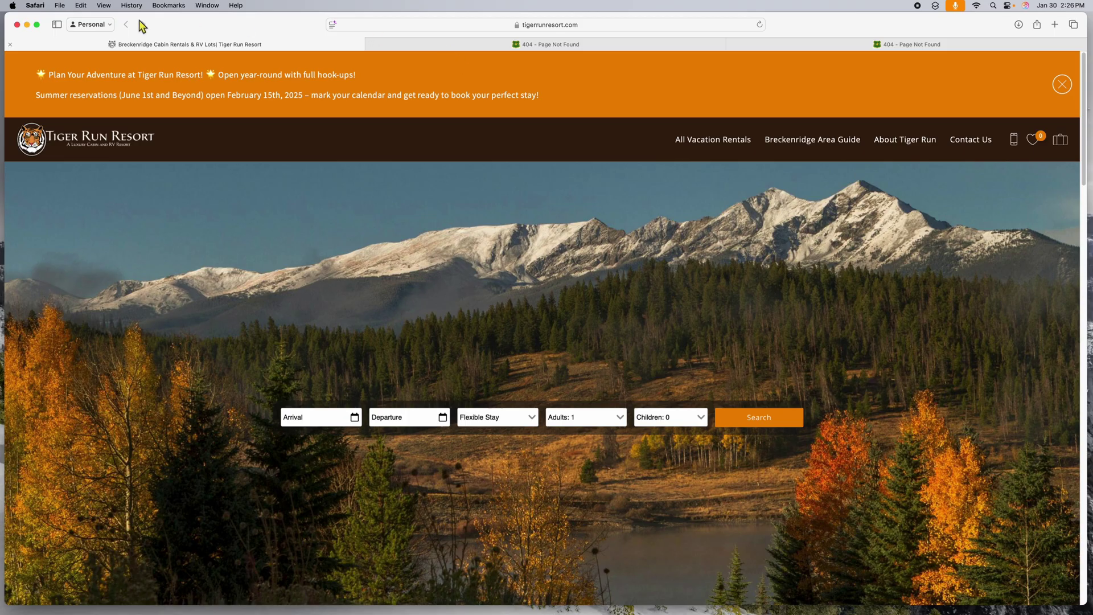
{"action": "key", "text": "super+m"}
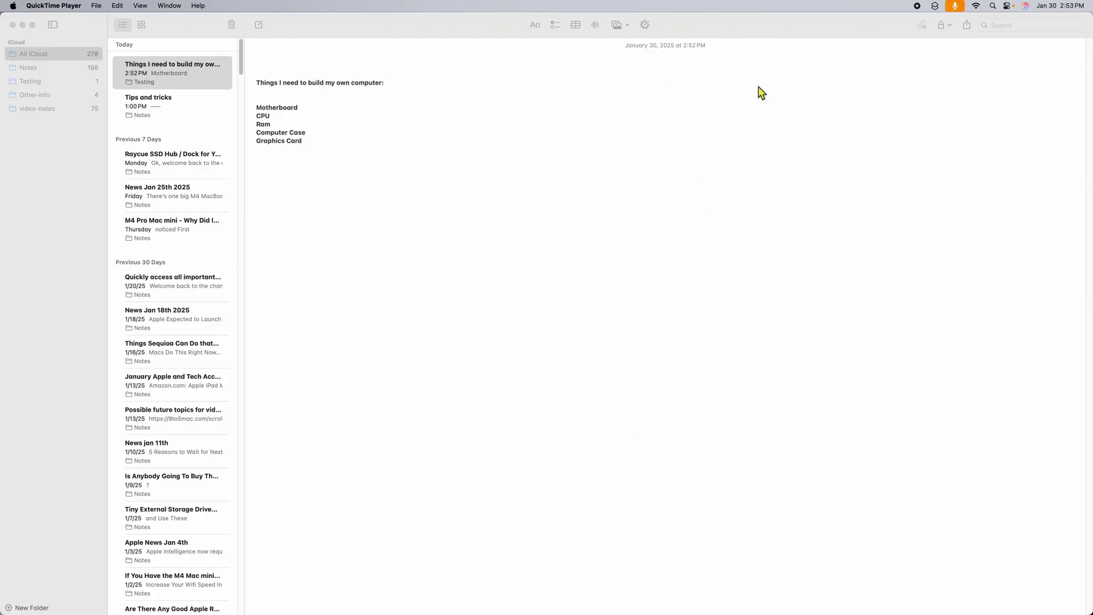
Activate the Notes window showing the 'Things I need to build my own computer:' note
{"action": "left_click", "coordinate": [576, 200]}
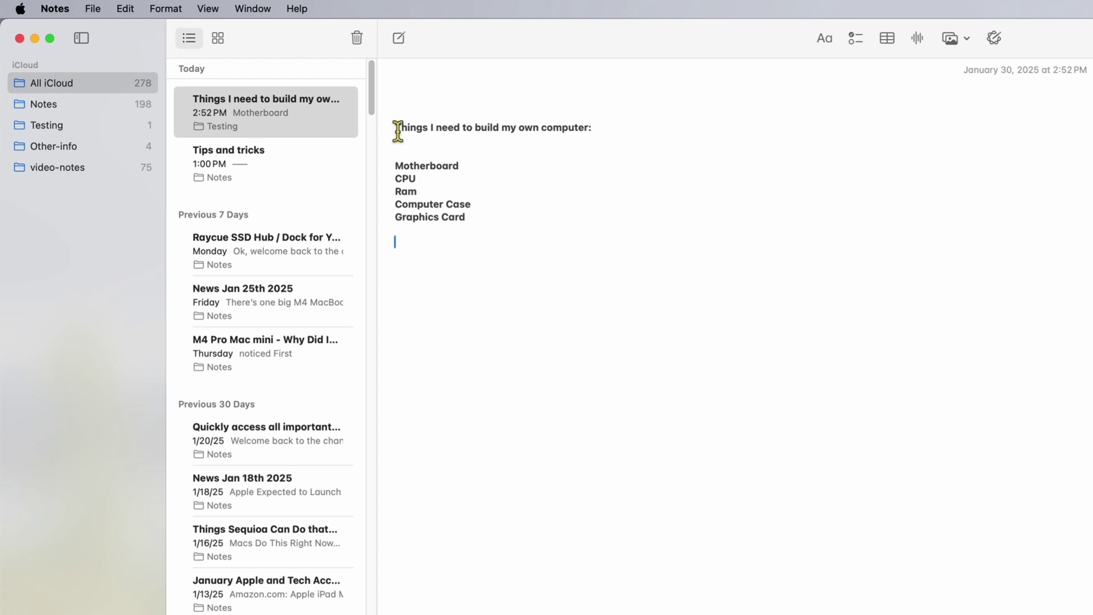
Select the computer-parts list text and choose Compose… from Writing Tools
{"action": "left_click_drag", "start_coordinate": [397, 129], "coordinate": [501, 256]}
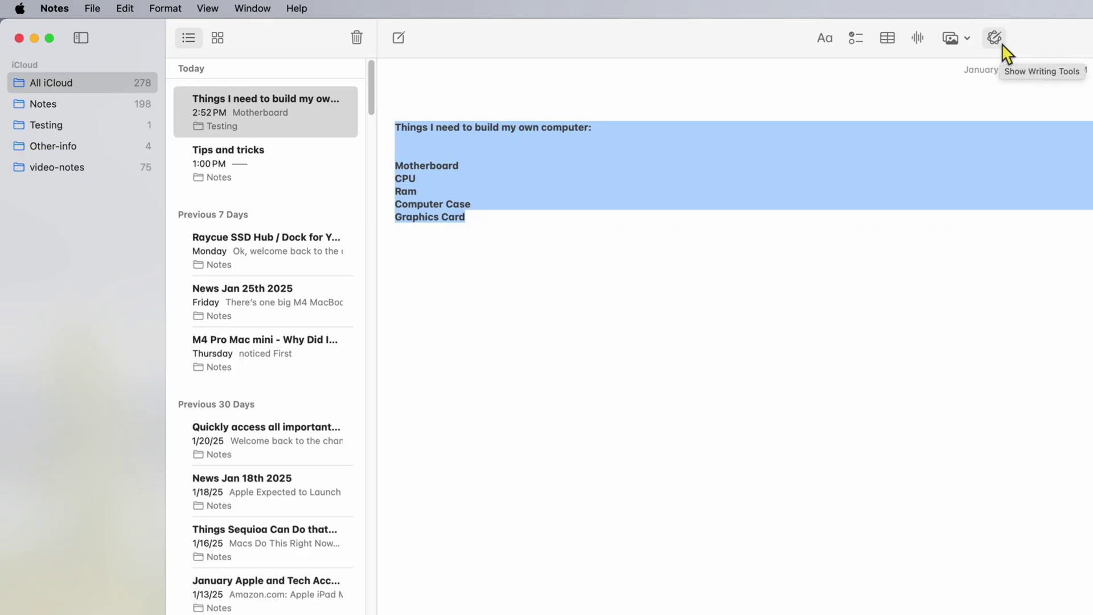
{"action": "left_click", "coordinate": [746, 77]}
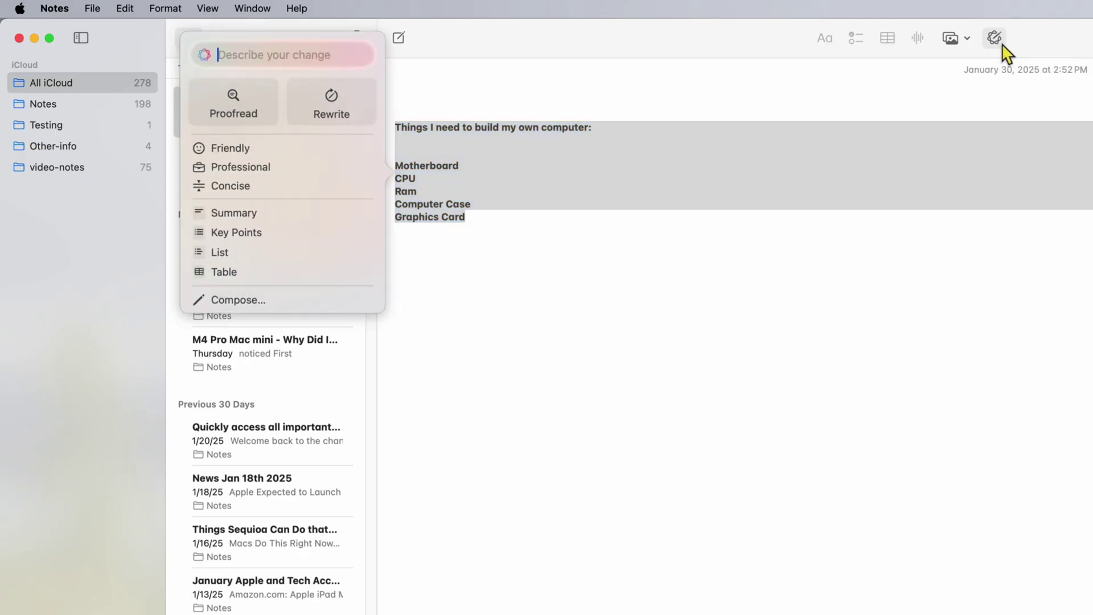
{"action": "left_click", "coordinate": [247, 304]}
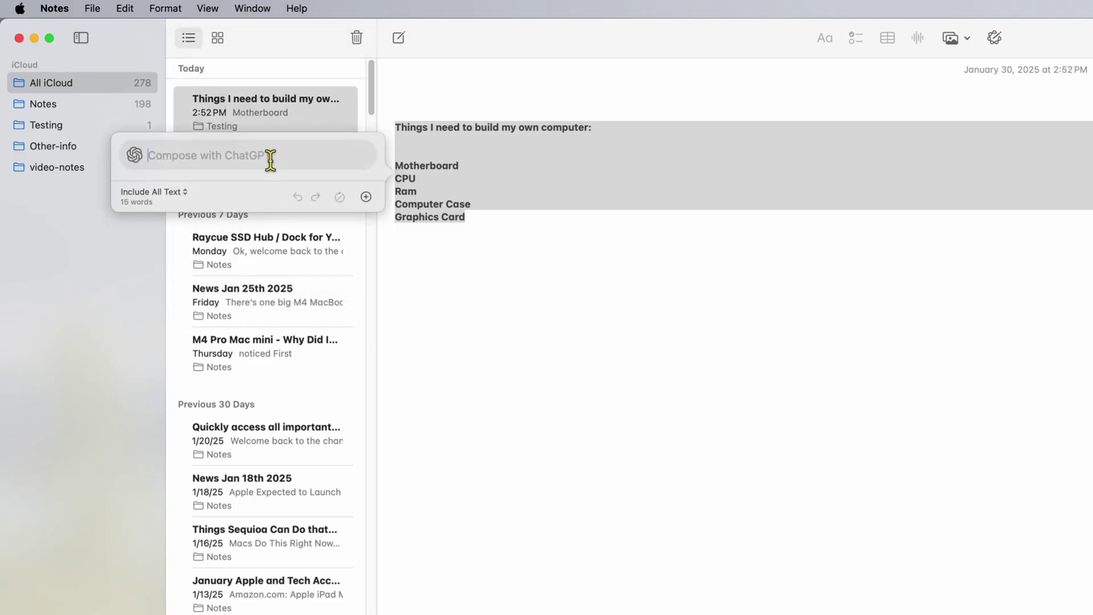
Ask ChatGPT to complete the parts list and keep its 12-item numbered result in the note
{"action": "type", "text": "d"}
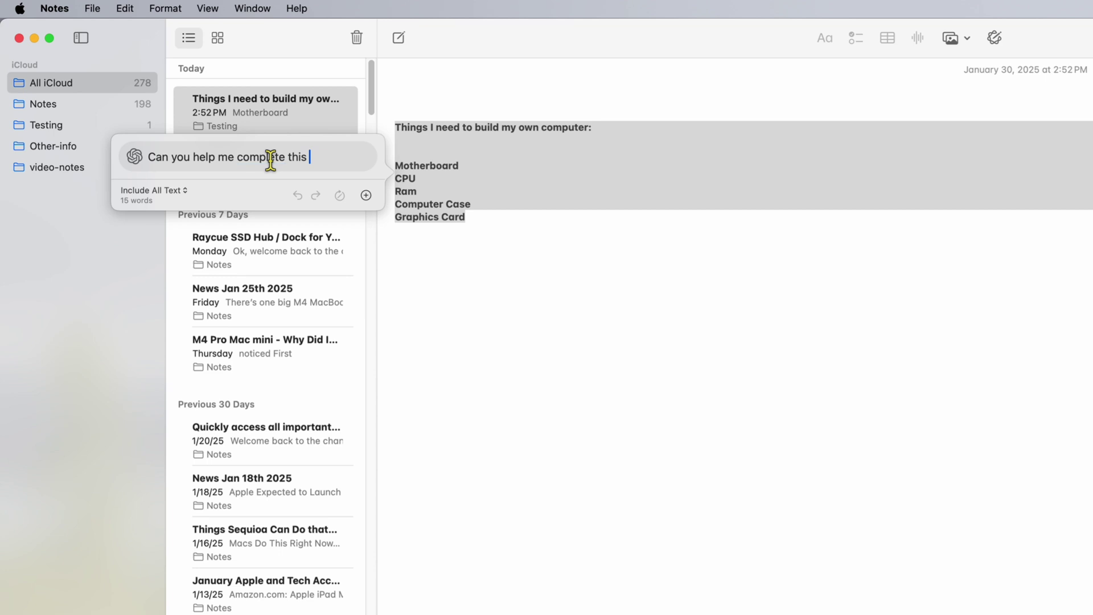
{"action": "key", "text": "Return"}
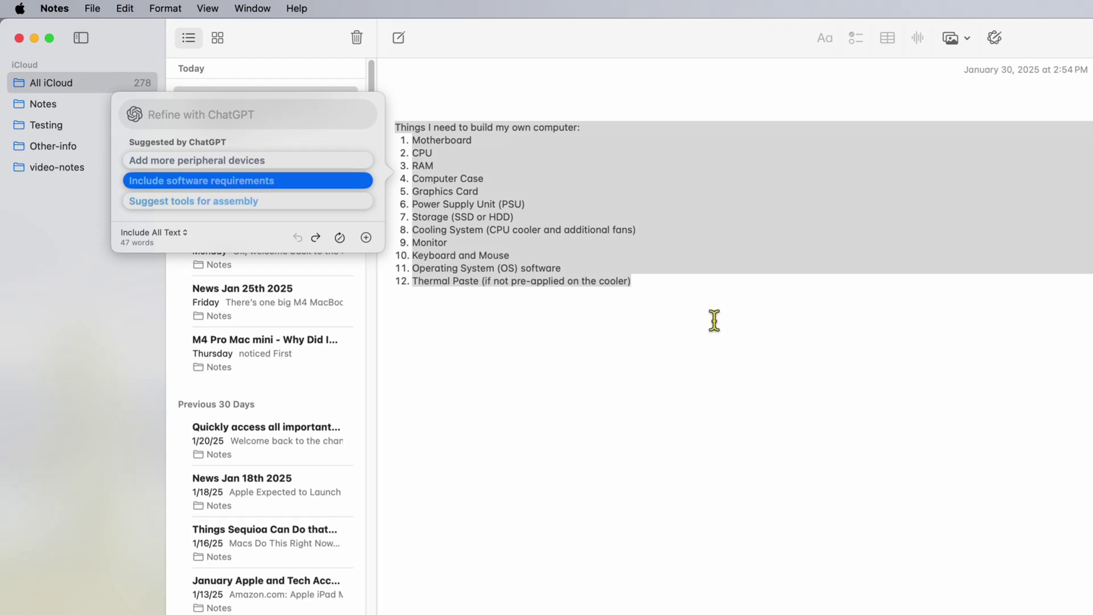
{"action": "left_click", "coordinate": [712, 319]}
{"action": "key", "text": "cmd+a"}
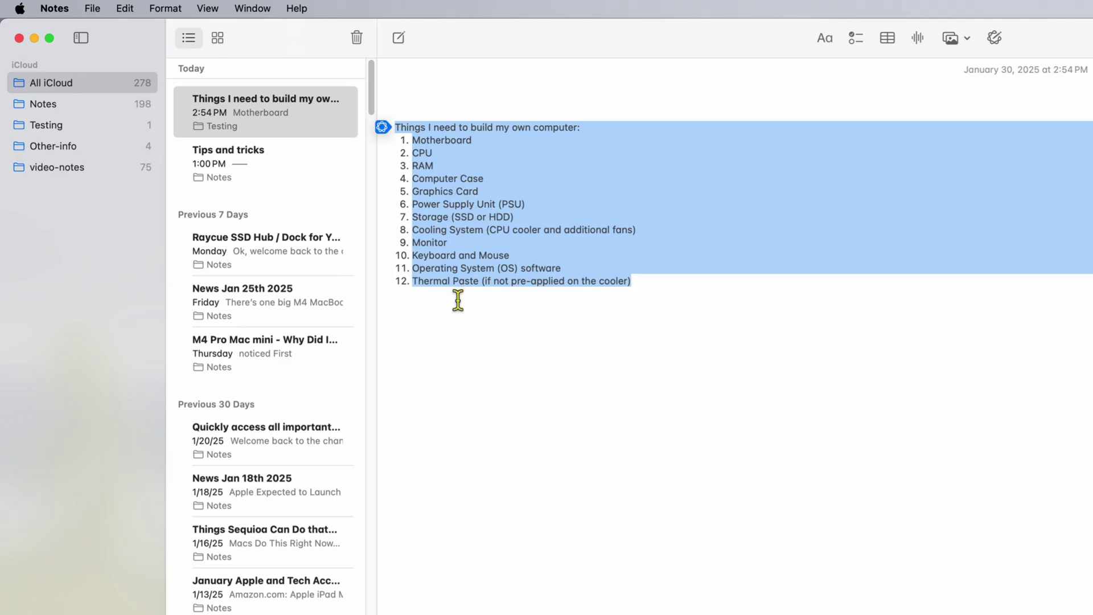
{"action": "left_click", "coordinate": [504, 322]}
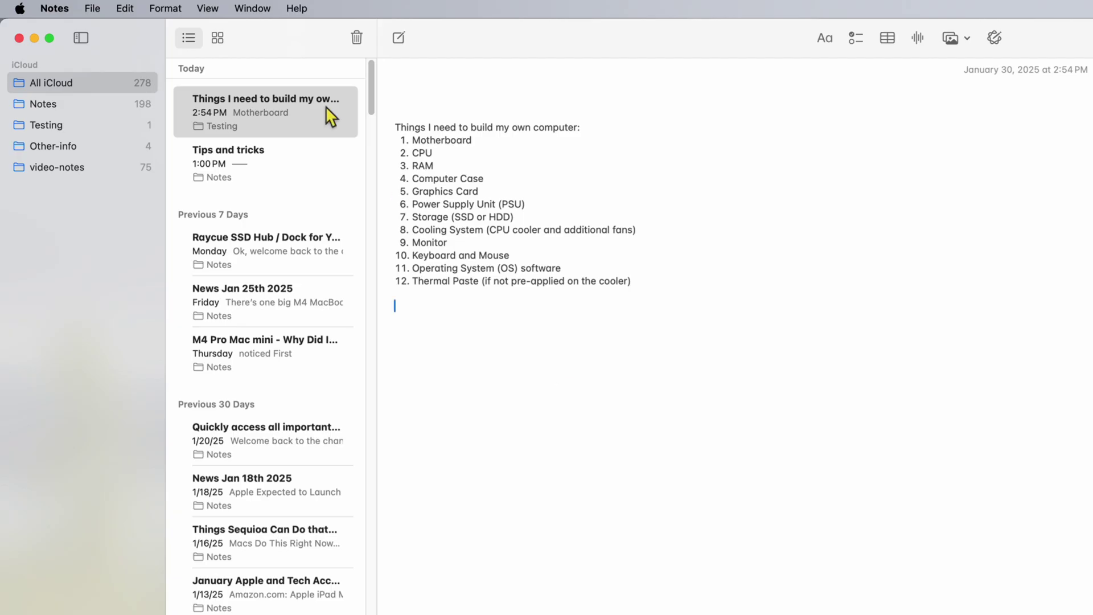
Use Edit > Undo Typing to revert the note's latest change
{"action": "left_click", "coordinate": [116, 12]}
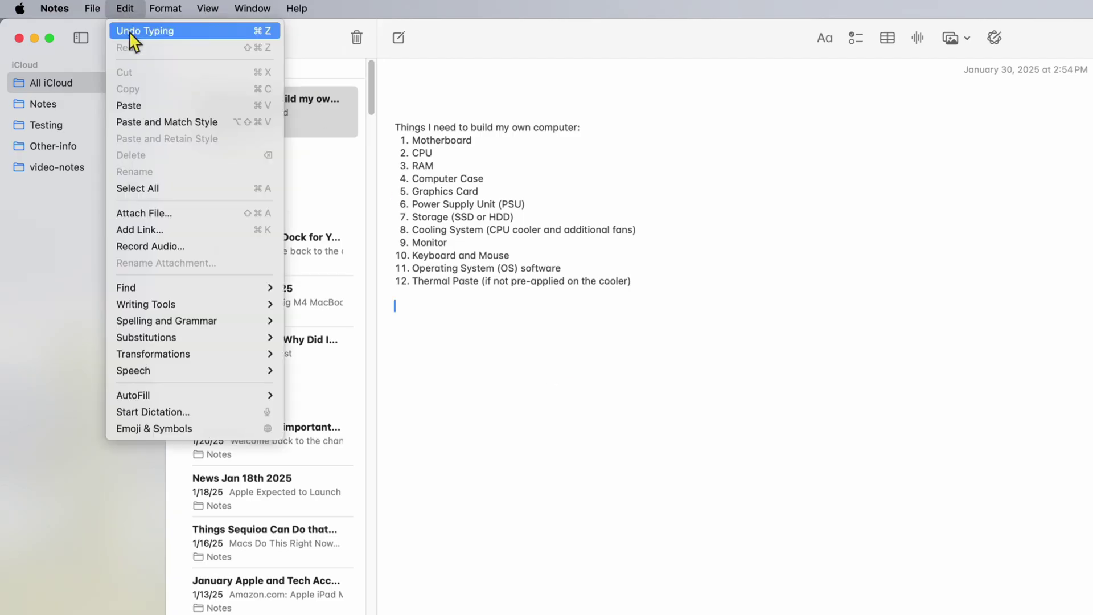
{"action": "left_click", "coordinate": [1034, 410]}
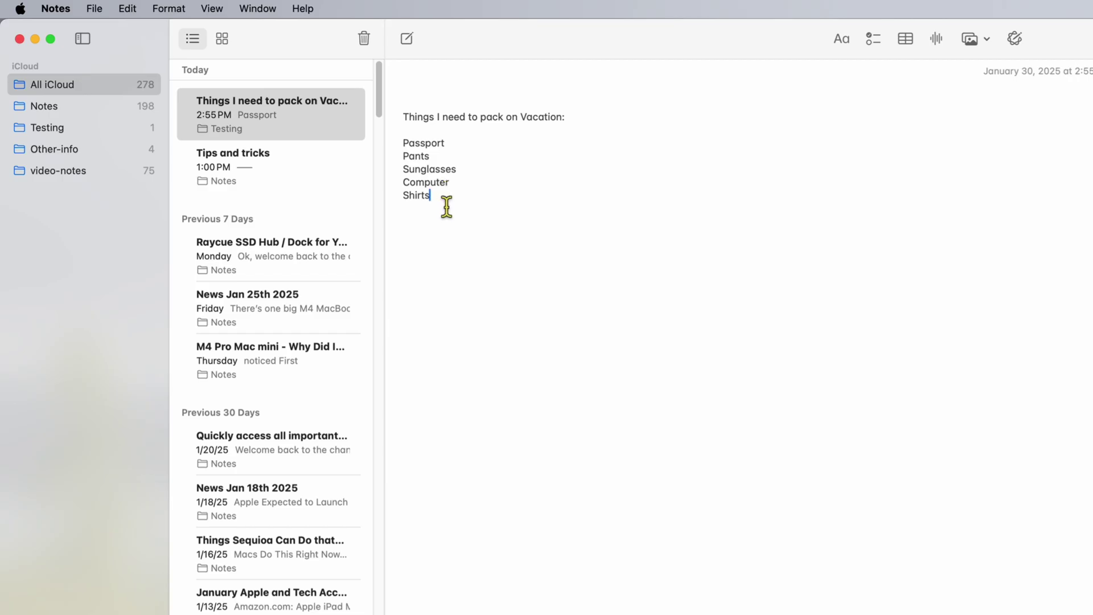
Select the vacation packing list, ask ChatGPT Compose to complete it, and keep the 20-item result
{"action": "left_click_drag", "start_coordinate": [404, 117], "coordinate": [462, 209]}
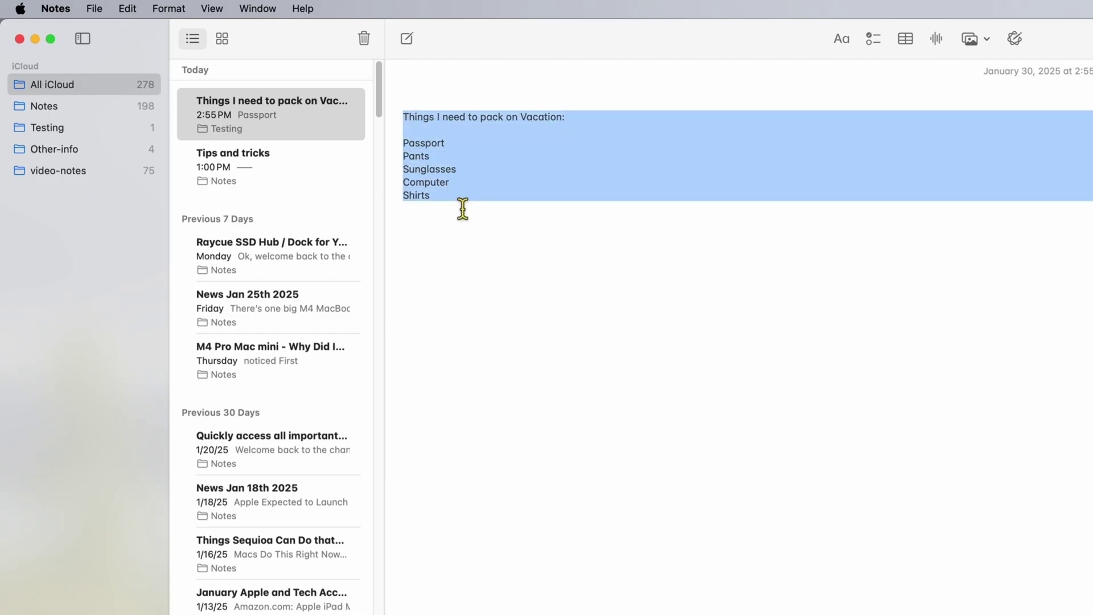
{"action": "left_click", "coordinate": [1020, 40]}
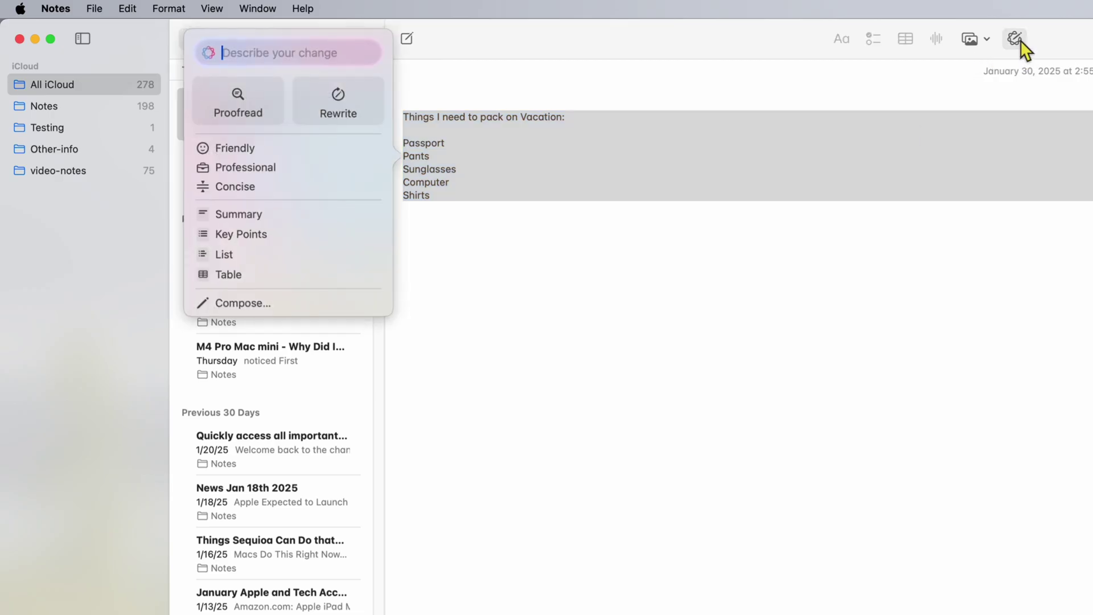
{"action": "left_click", "coordinate": [281, 305]}
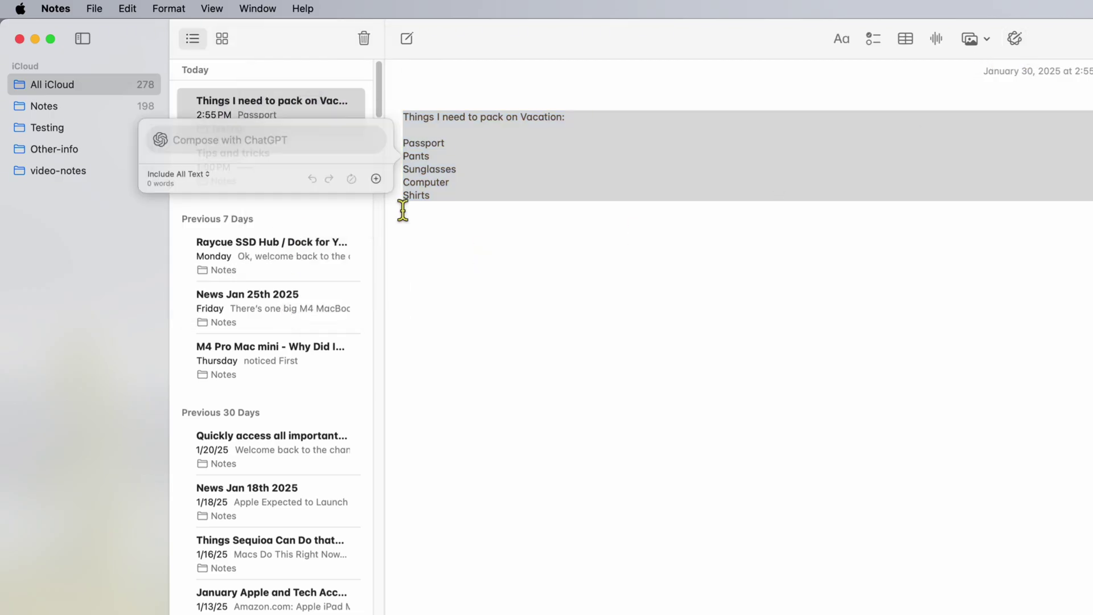
{"action": "left_click", "coordinate": [249, 145]}
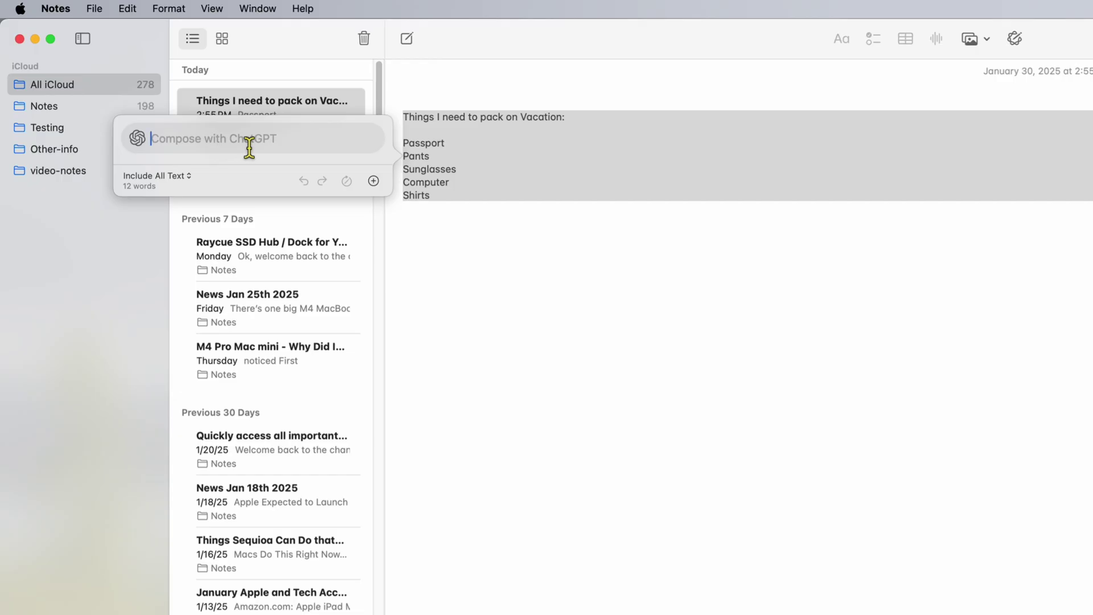
{"action": "type", "text": "d"}
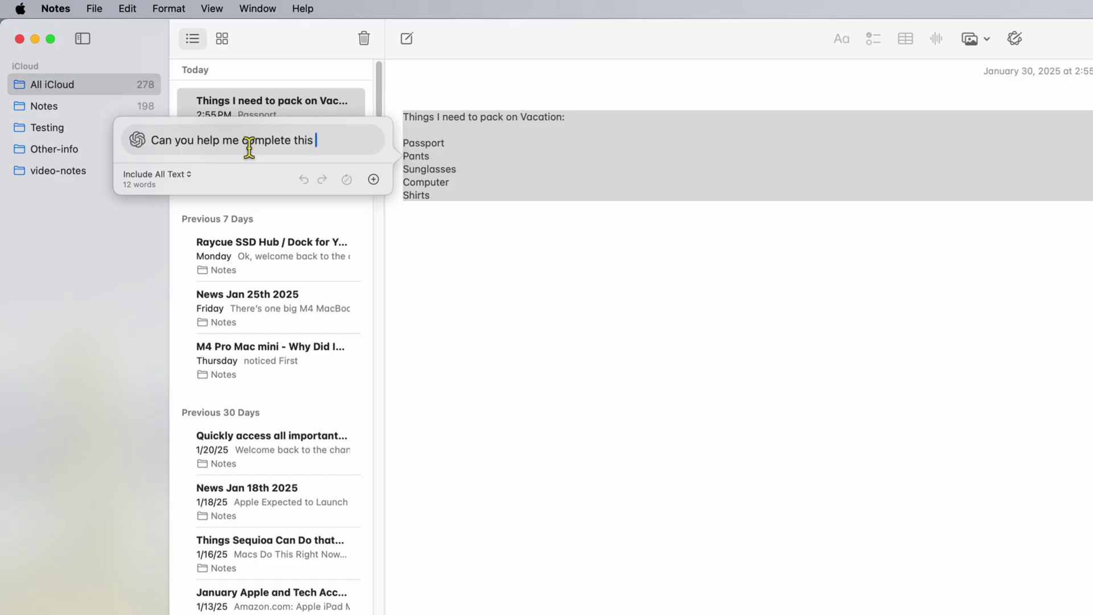
{"action": "key", "text": "Return"}
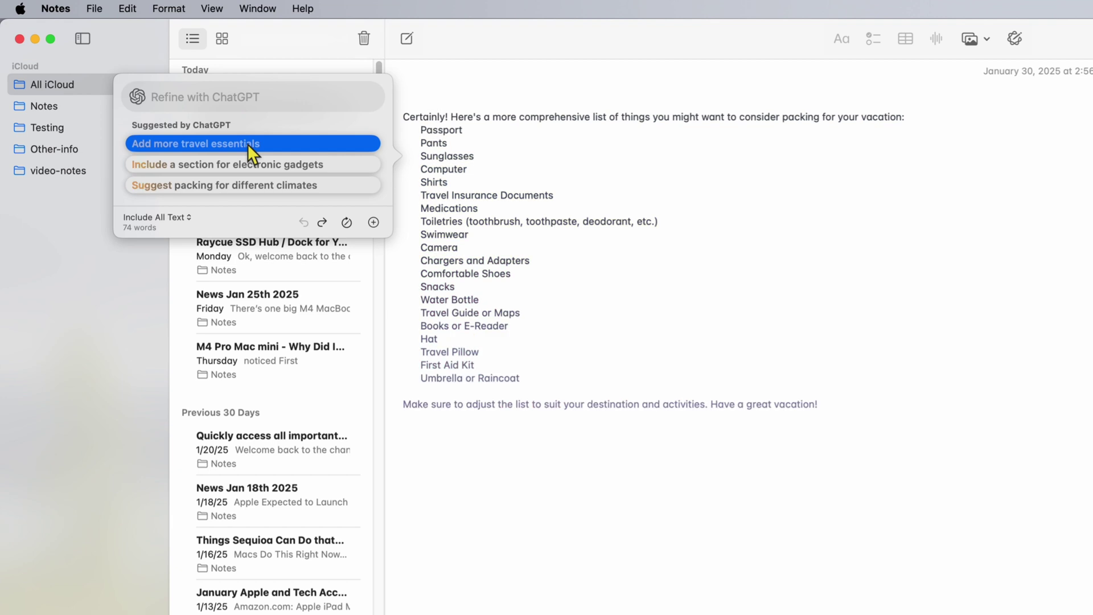
{"action": "left_click", "coordinate": [895, 376]}
{"action": "key", "text": "super+a"}
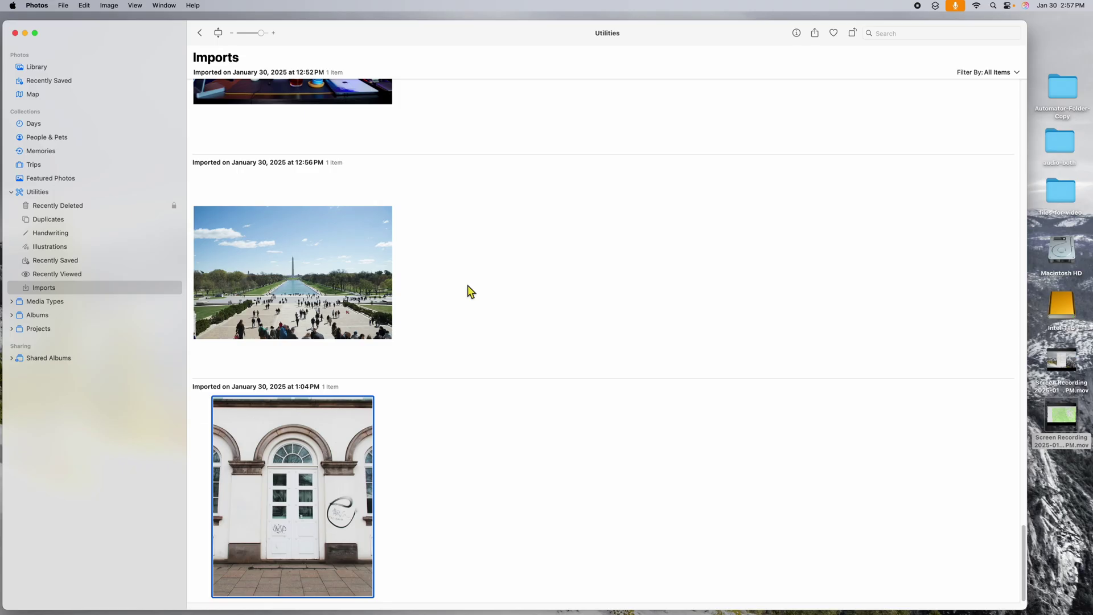
Open the Washington Monument and Reflecting Pool photo from Imports full-size
{"action": "double_click", "coordinate": [333, 272]}
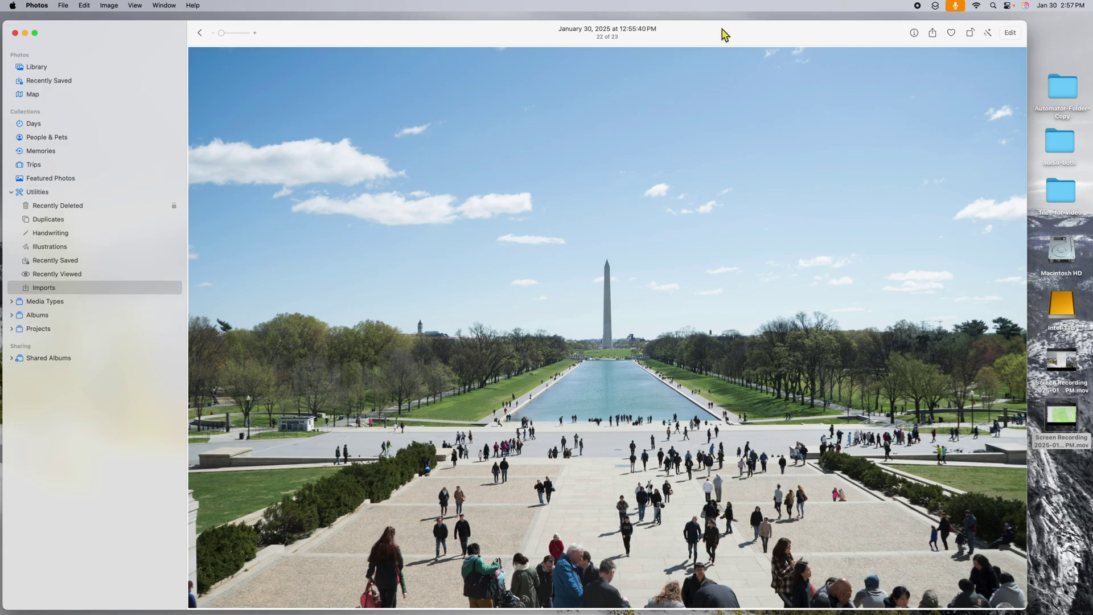
Open the Washington Monument photo for editing in the Clean Up tool, brush size 20.72
{"action": "left_click", "coordinate": [1011, 33]}
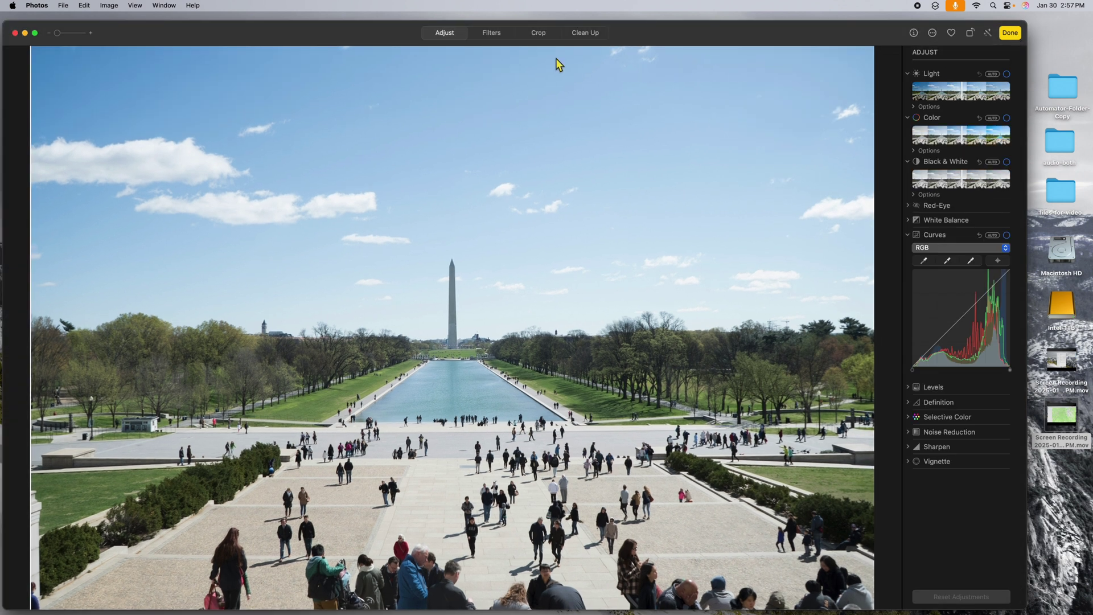
{"action": "left_click", "coordinate": [589, 33]}
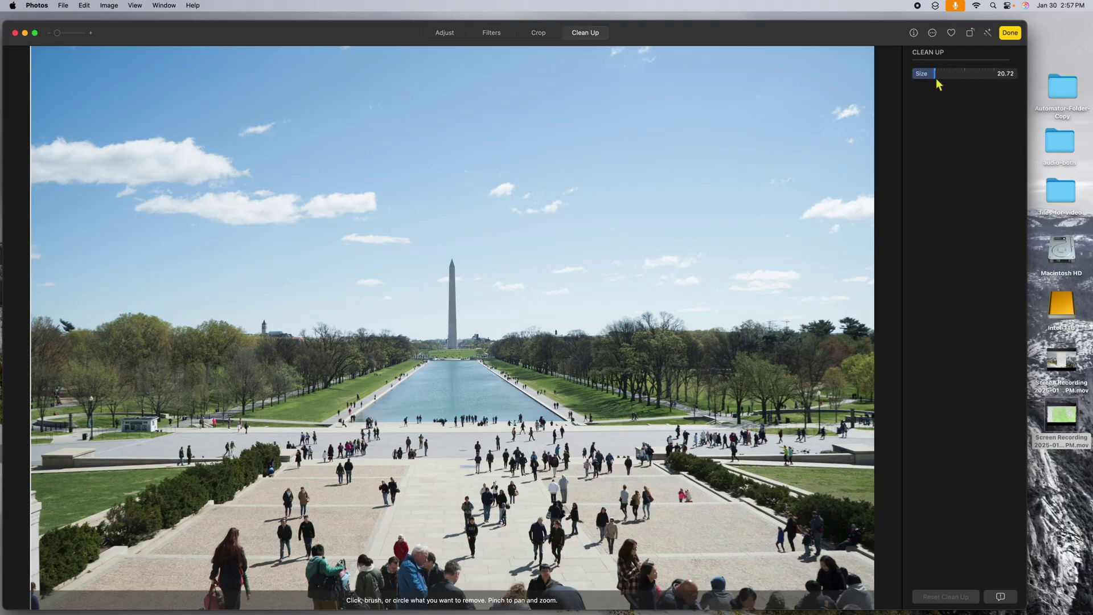
Set the Clean Up brush size to 13.53
{"action": "mouse_move", "coordinate": [951, 82]}
{"action": "left_mouse_down"}
{"action": "mouse_move", "coordinate": [974, 77]}
{"action": "mouse_move", "coordinate": [944, 80]}
{"action": "left_mouse_up"}
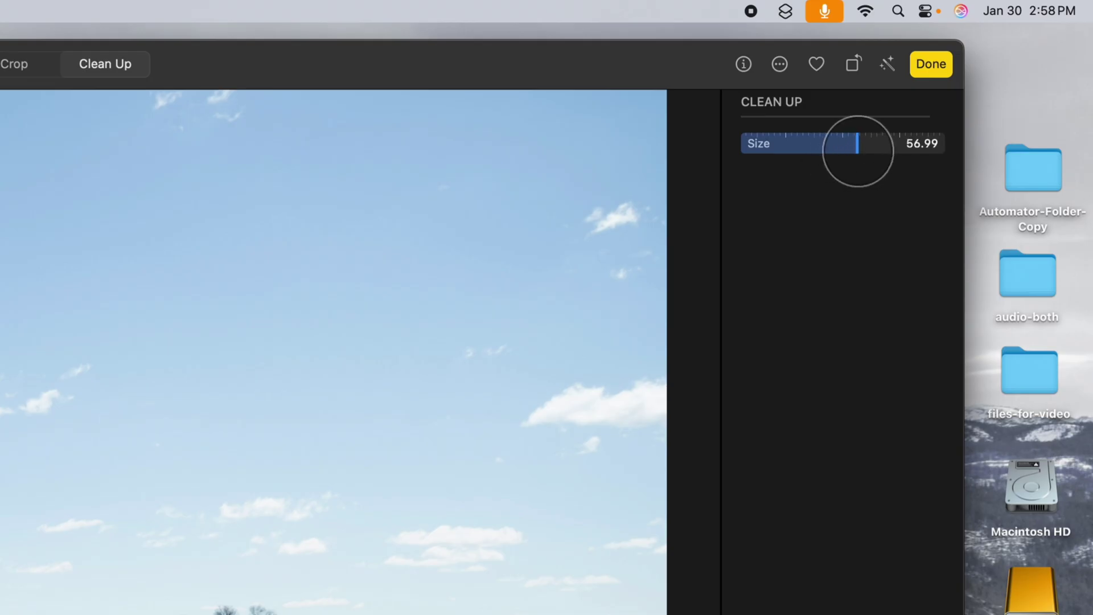
{"action": "mouse_move", "coordinate": [801, 155]}
{"action": "left_mouse_down"}
{"action": "mouse_move", "coordinate": [759, 144]}
{"action": "mouse_move", "coordinate": [873, 146]}
{"action": "mouse_move", "coordinate": [788, 150]}
{"action": "left_mouse_up"}
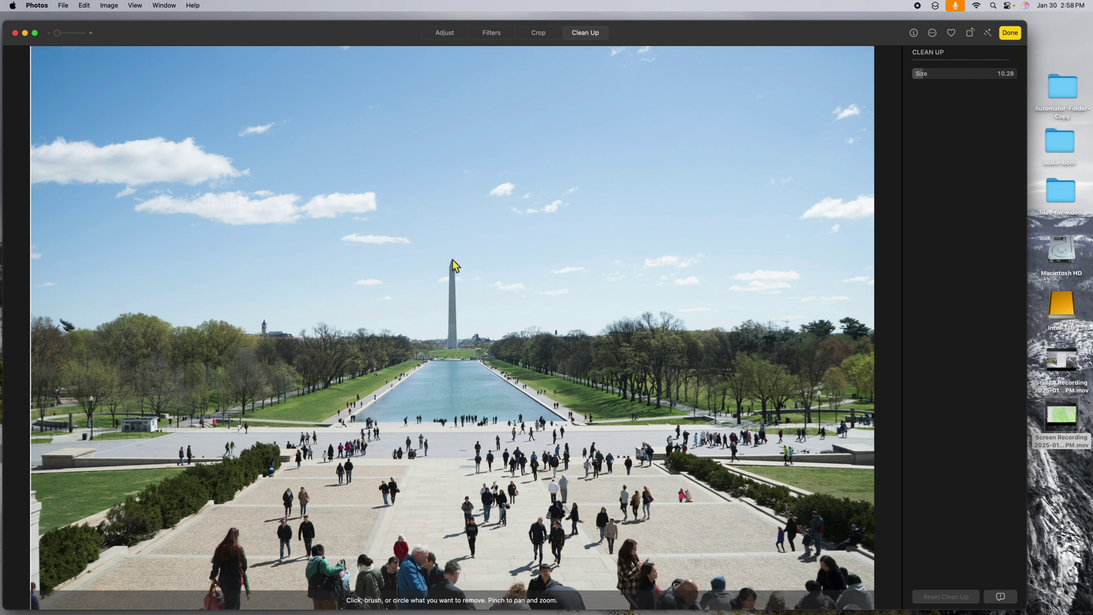
{"action": "left_click_drag", "start_coordinate": [923, 76], "coordinate": [929, 75]}
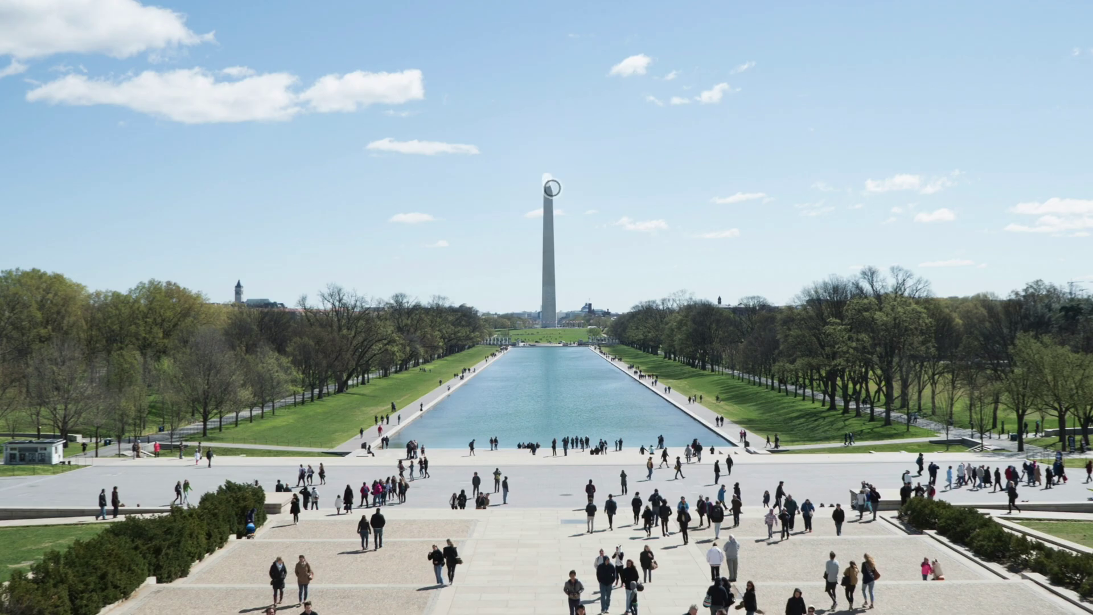
Brush over the Washington Monument from top to bottom to erase it
{"action": "left_click", "coordinate": [454, 276]}
{"action": "left_click_drag", "start_coordinate": [550, 202], "coordinate": [555, 325]}
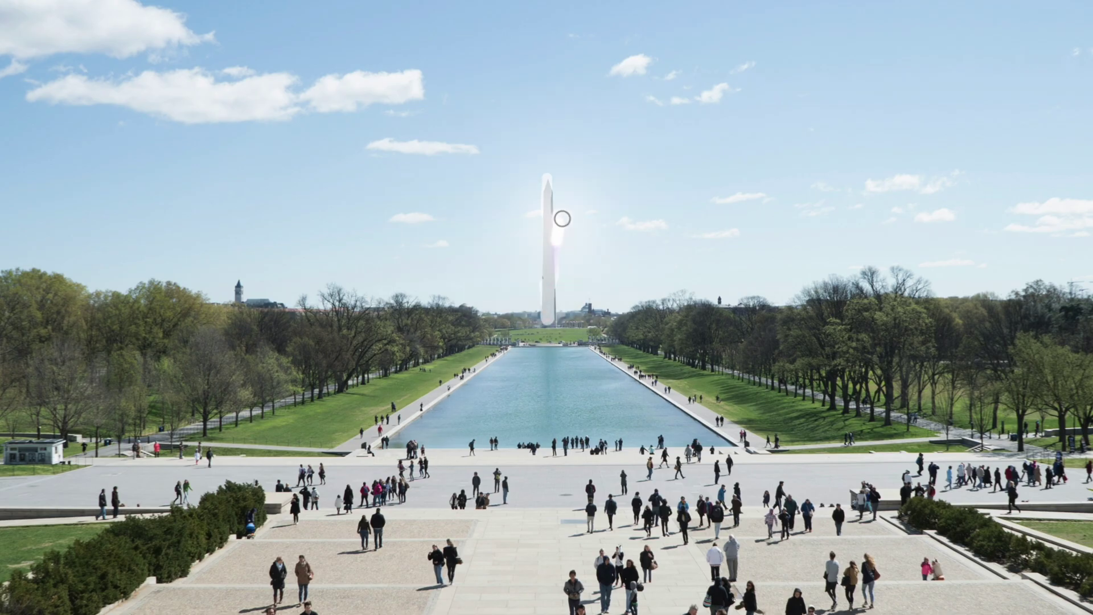
{"action": "left_click_drag", "start_coordinate": [554, 188], "coordinate": [544, 313]}
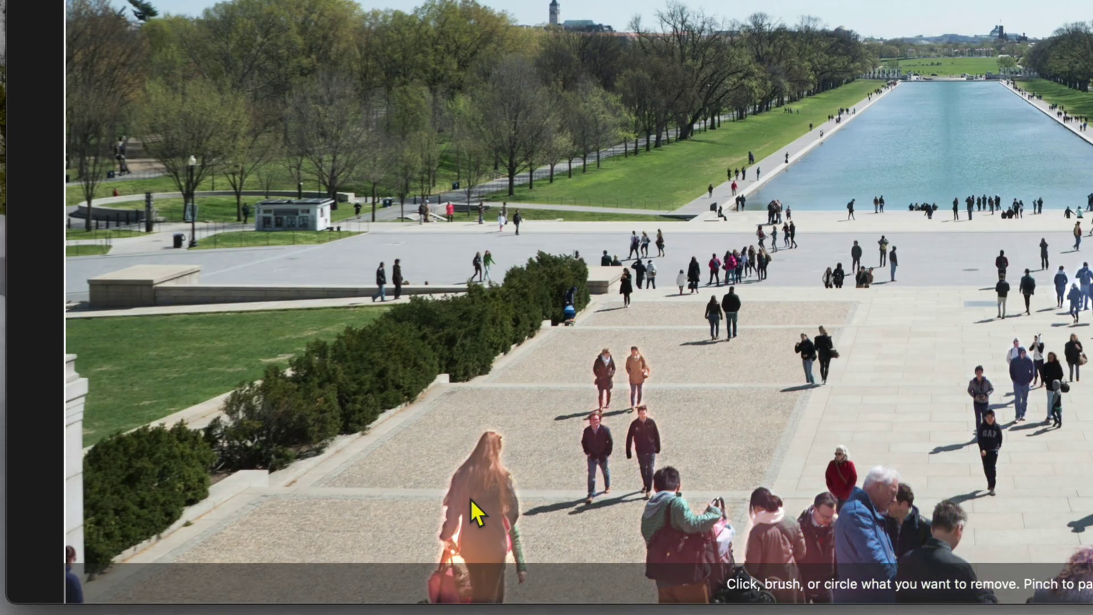
Erase the highlighted woman with the handbag from the foreground
{"action": "left_click", "coordinate": [471, 500]}
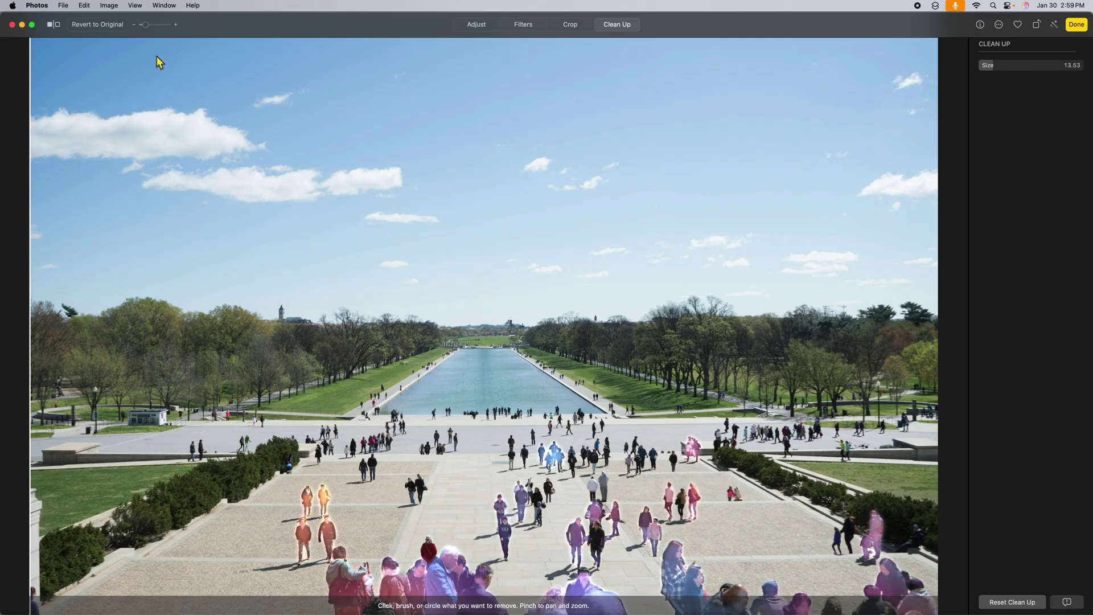
Zoom into the far-right skyline and erase the small tower with a 15.29 brush, redoing it once
{"action": "left_click", "coordinate": [176, 26]}
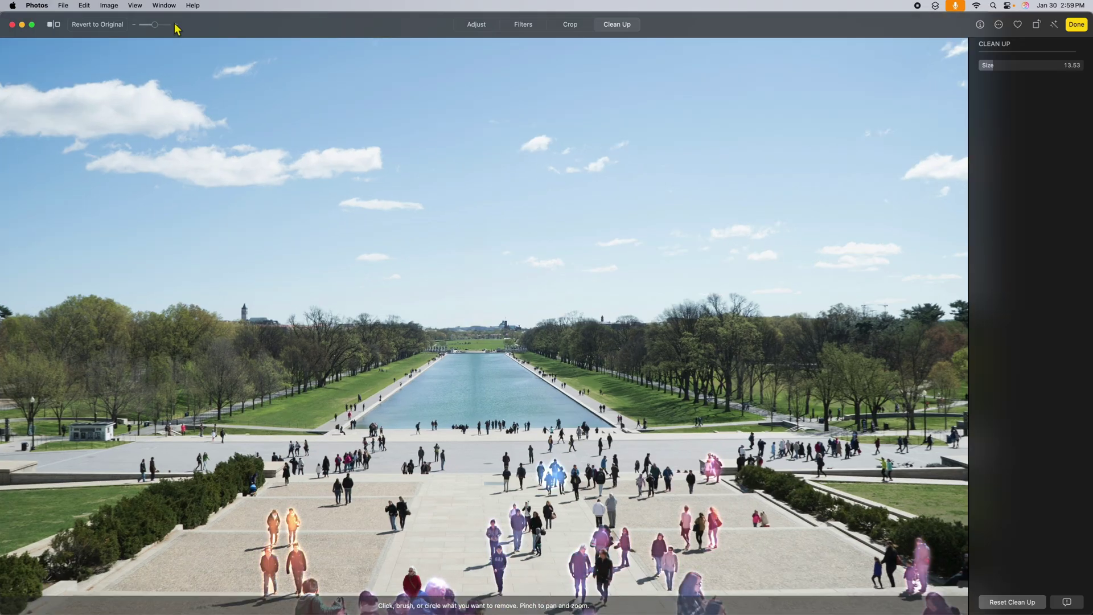
{"action": "left_click", "coordinate": [176, 25]}
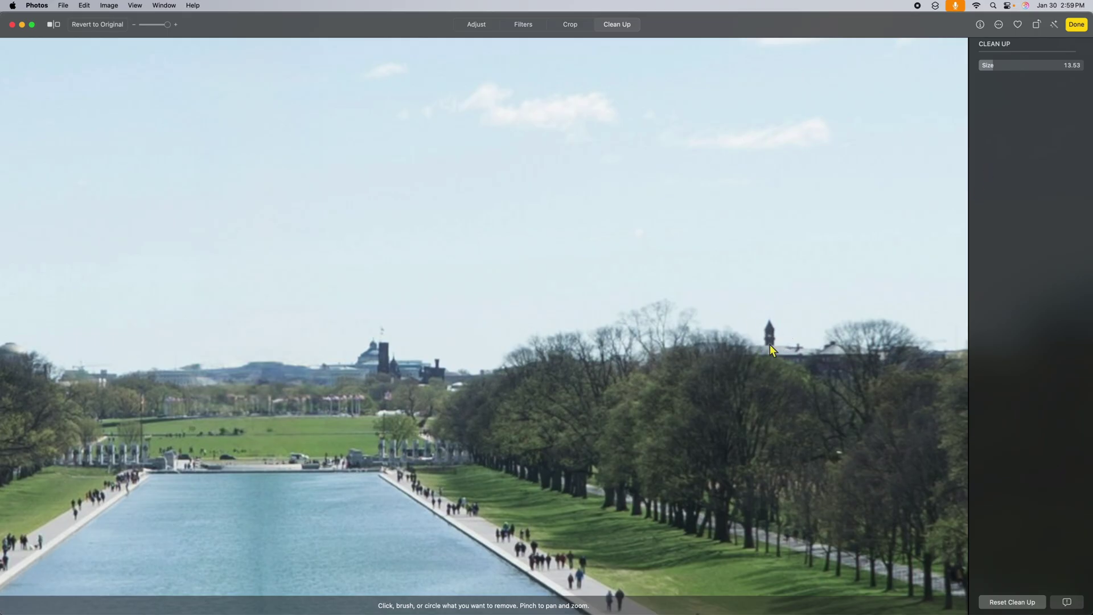
{"action": "left_click_drag", "start_coordinate": [995, 69], "coordinate": [991, 66]}
{"action": "left_click", "coordinate": [769, 329]}
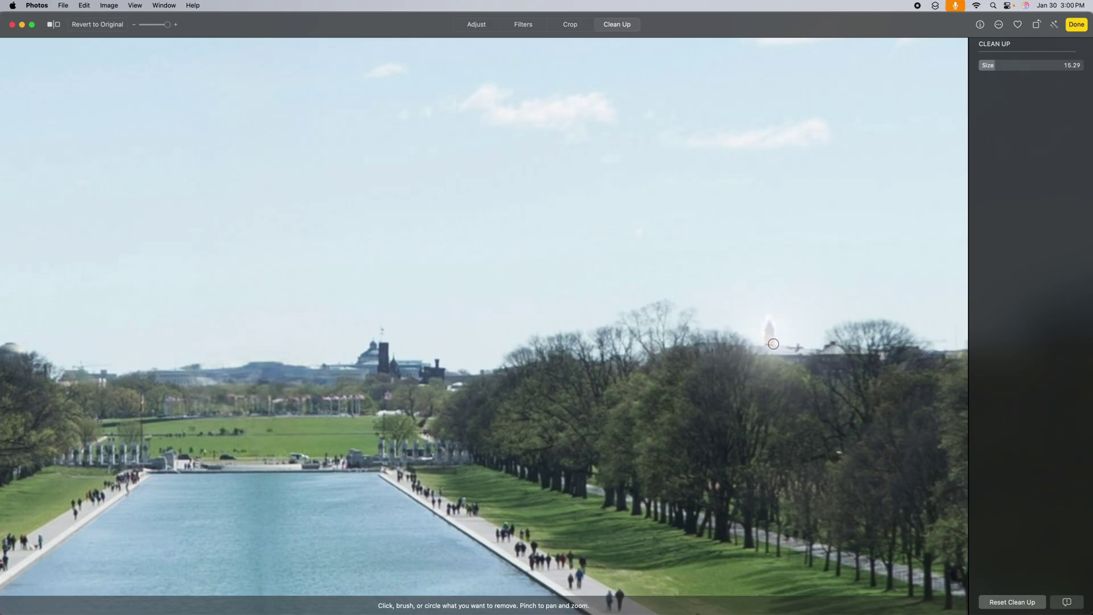
{"action": "key", "text": "super+z"}
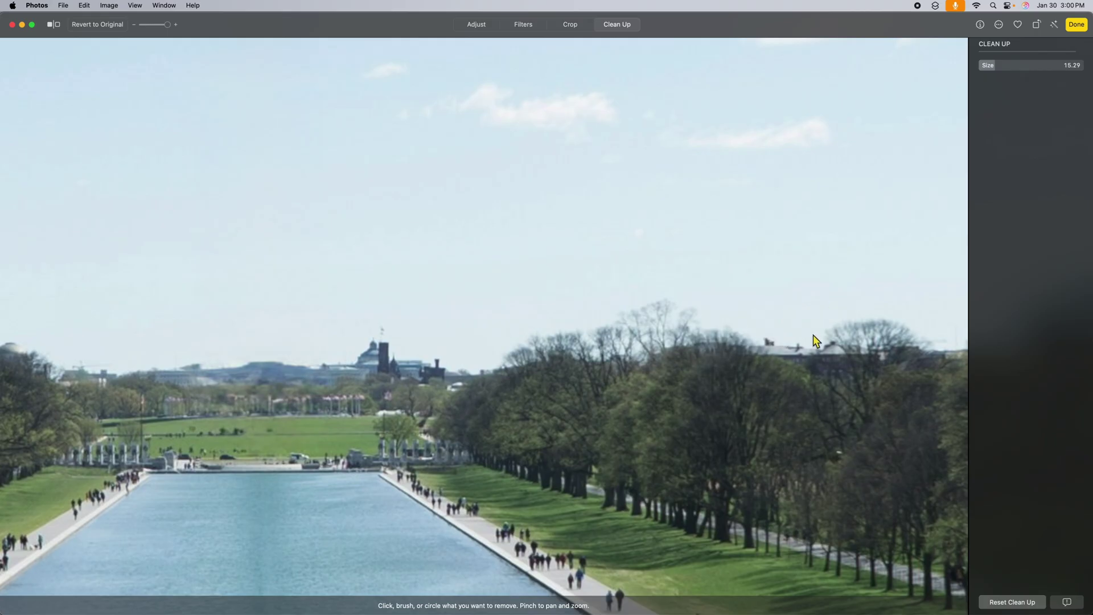
{"action": "left_click", "coordinate": [769, 343]}
{"action": "left_click", "coordinate": [134, 25]}
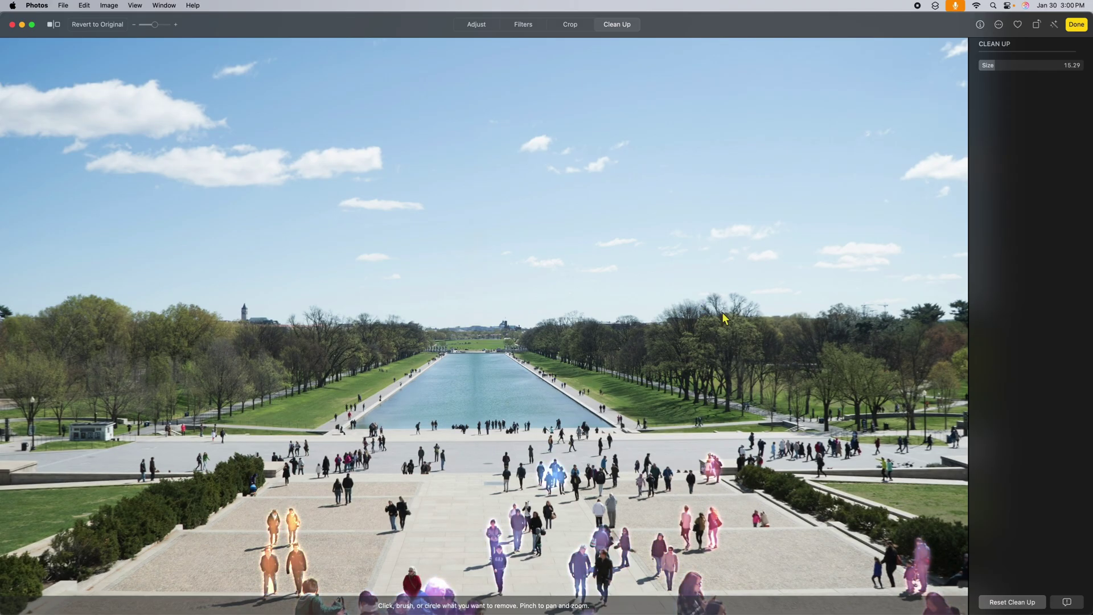